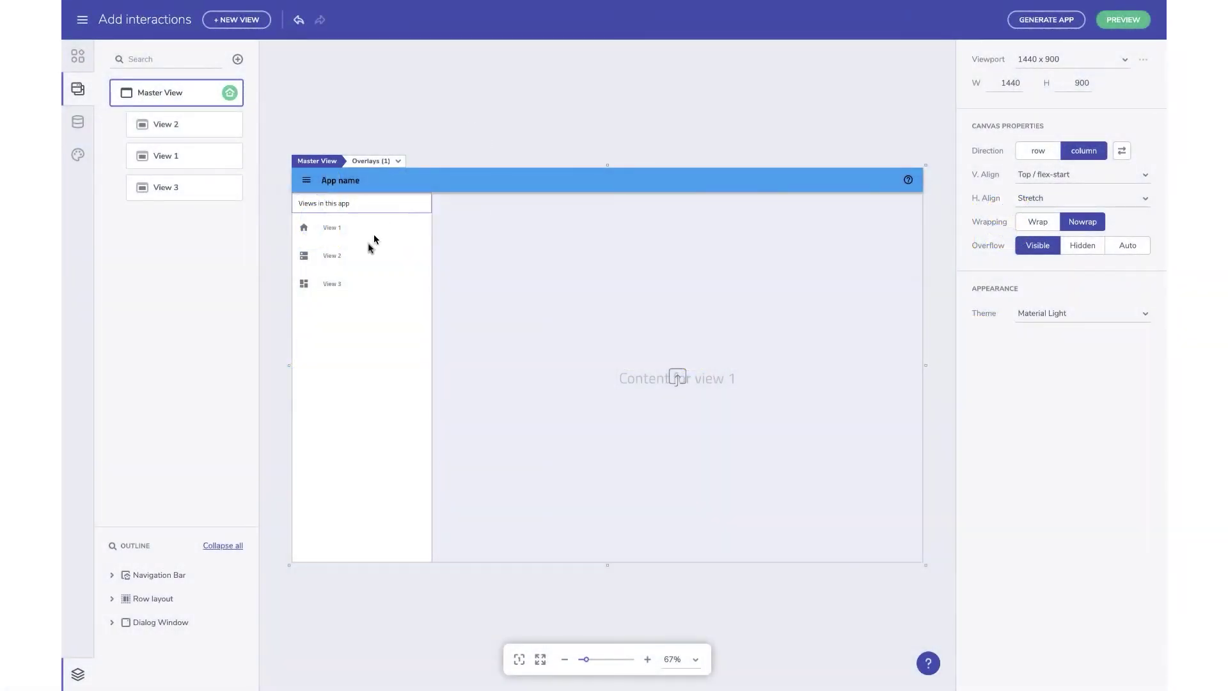
Inspect the View 1 drawer item's click actions and the child-view container.
{"action": "left_click", "coordinate": [369, 230]}
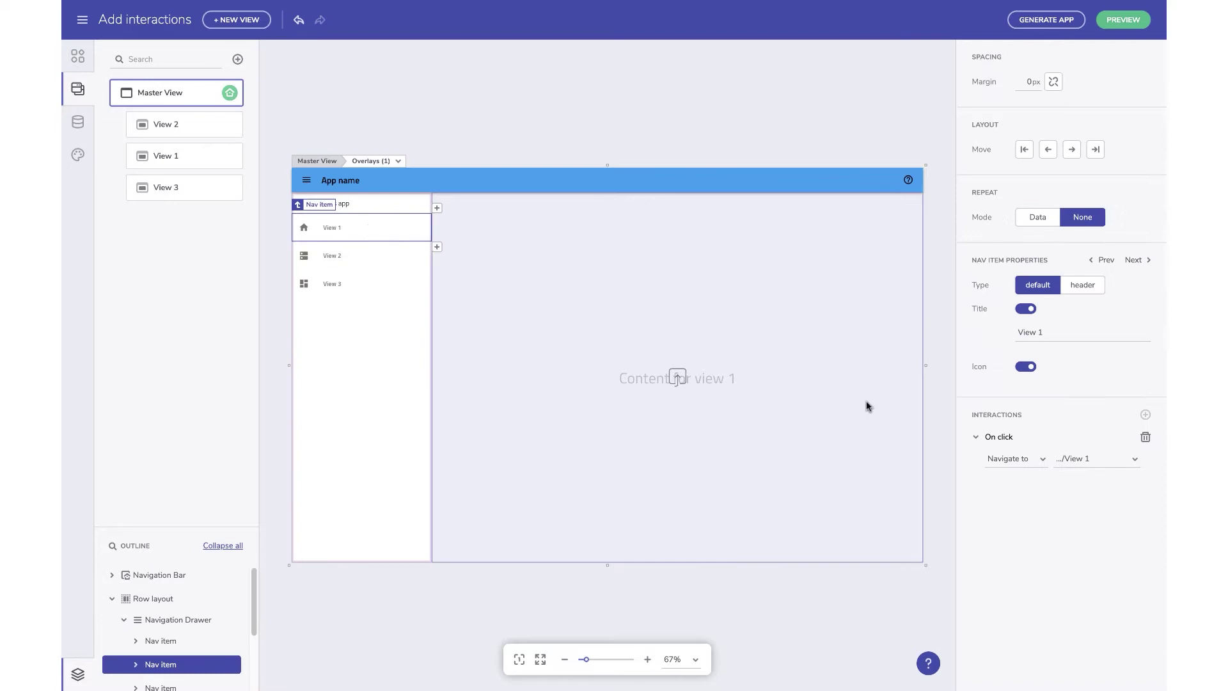
{"action": "left_click", "coordinate": [1022, 462]}
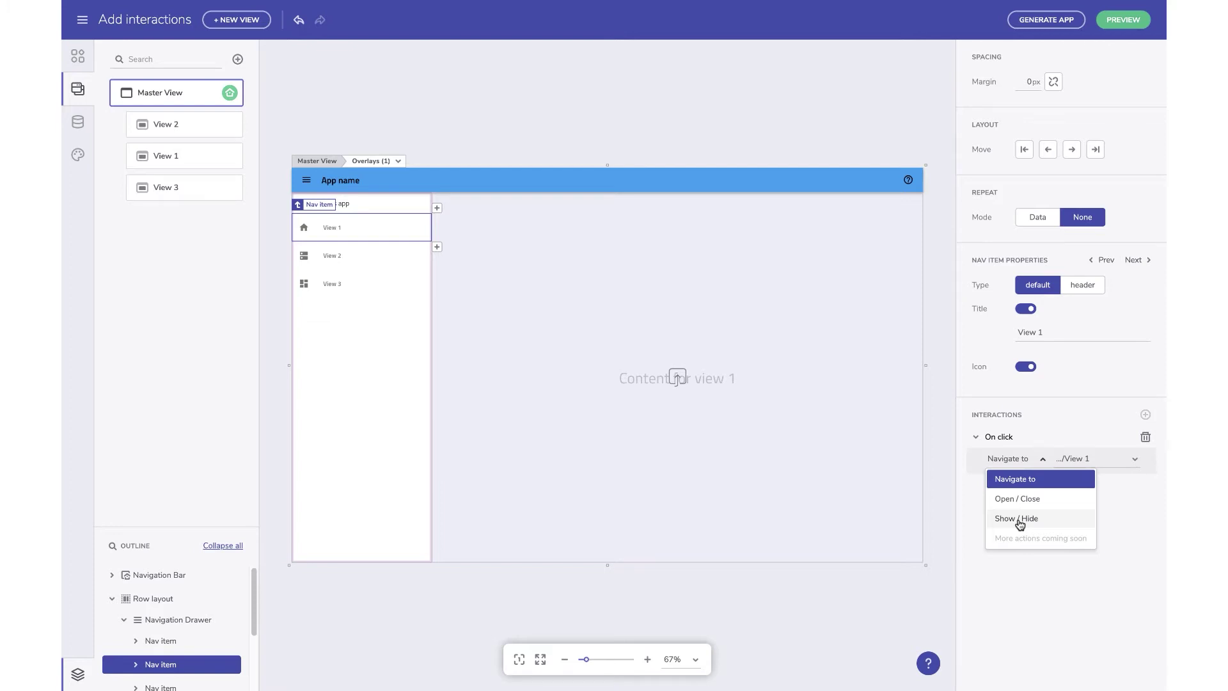
{"action": "left_click", "coordinate": [767, 401]}
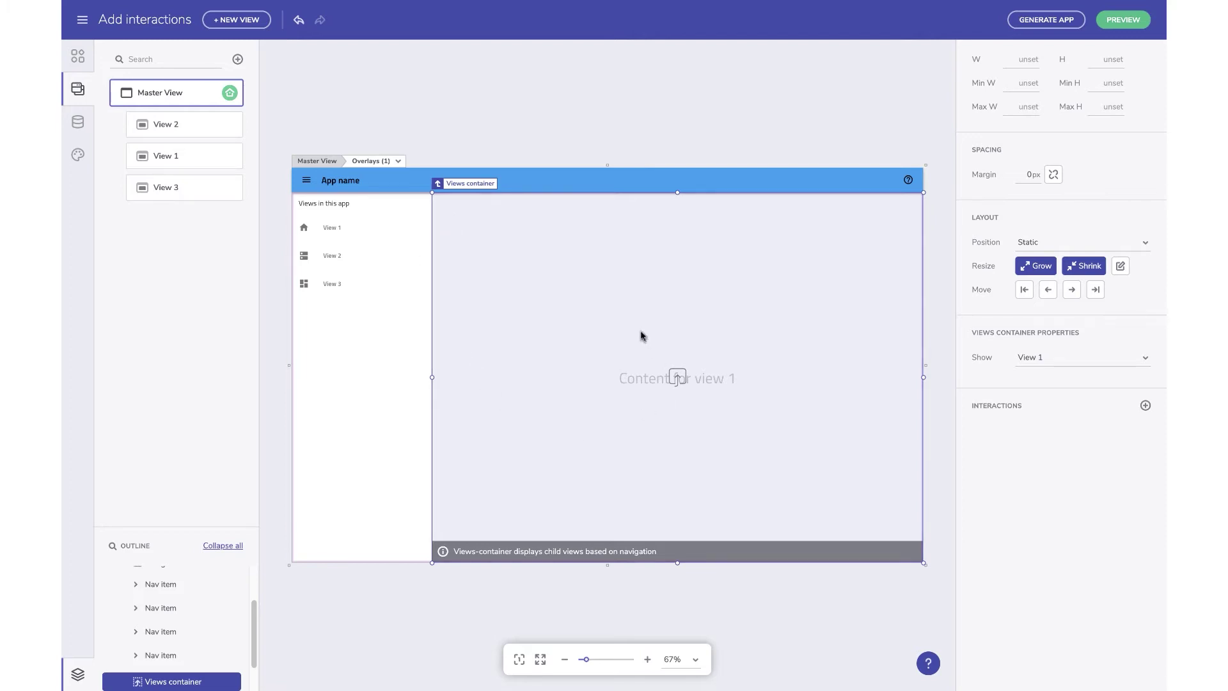
Check the top bar, navigation drawer and views container's Show setting, then preview the app.
{"action": "left_click", "coordinate": [564, 187]}
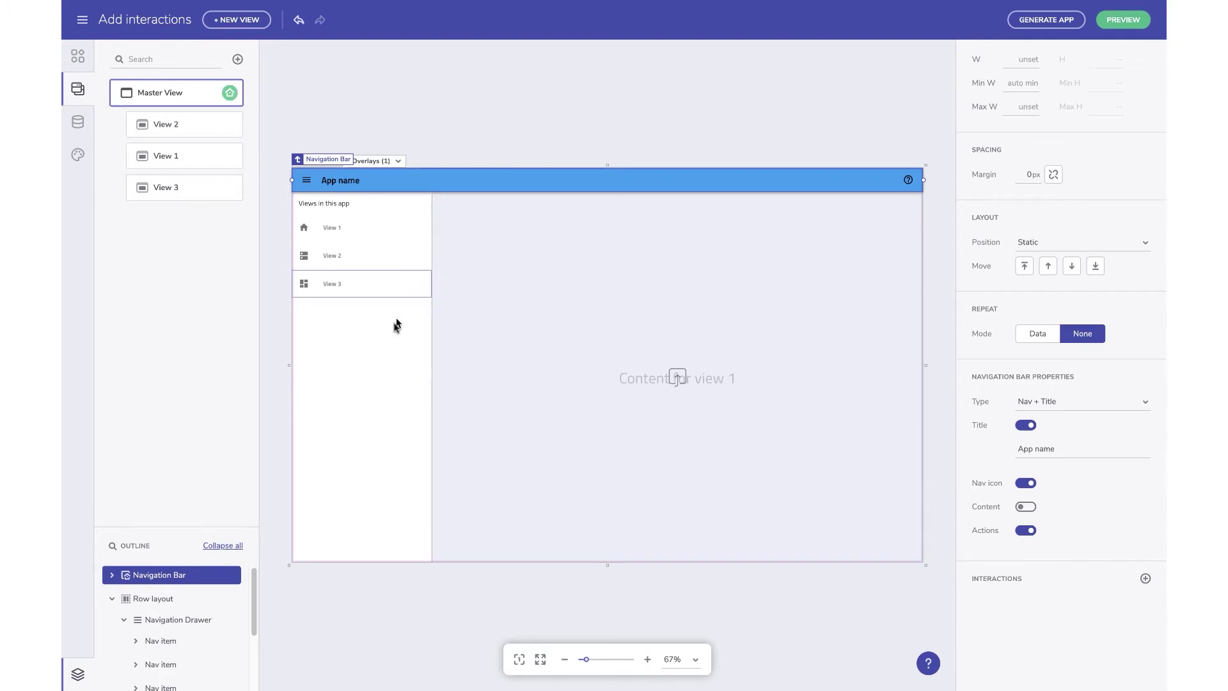
{"action": "left_click", "coordinate": [379, 342]}
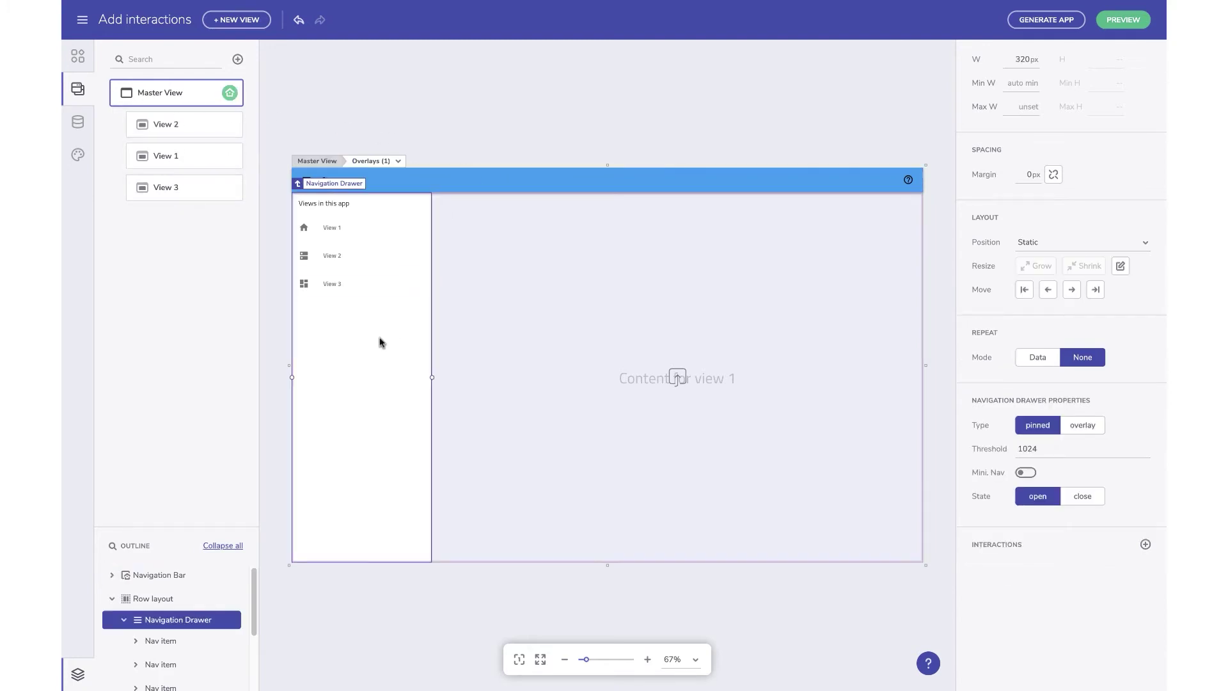
{"action": "left_click", "coordinate": [479, 347]}
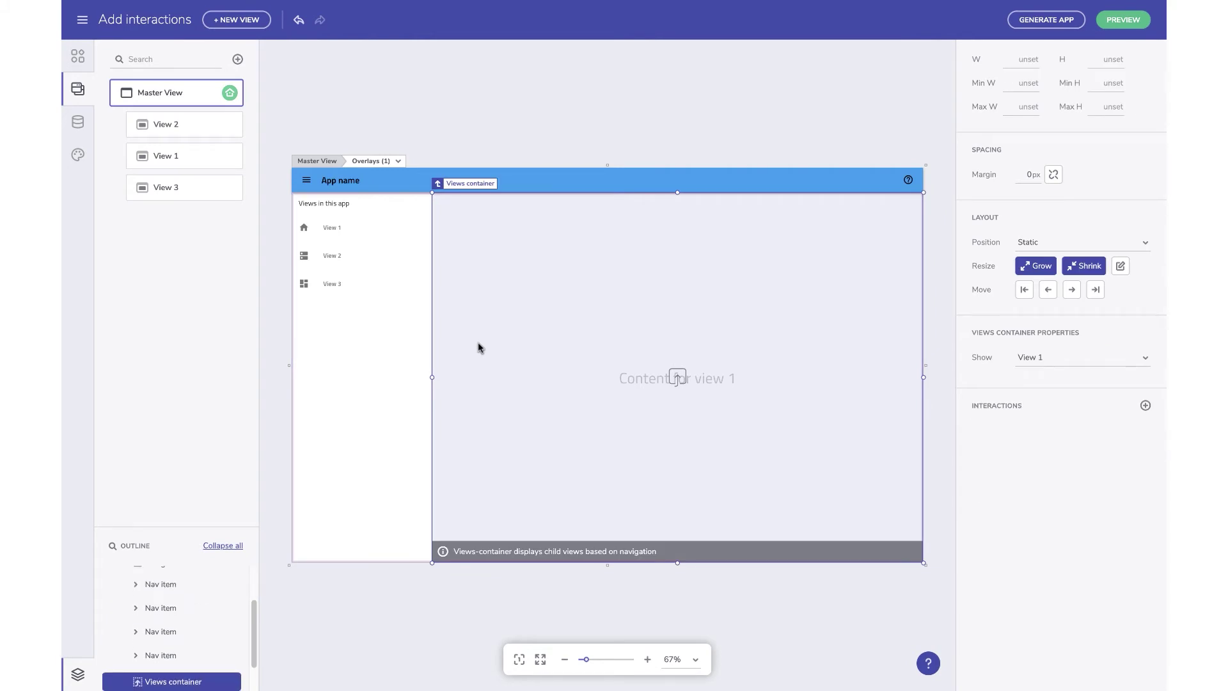
{"action": "left_click", "coordinate": [1050, 359]}
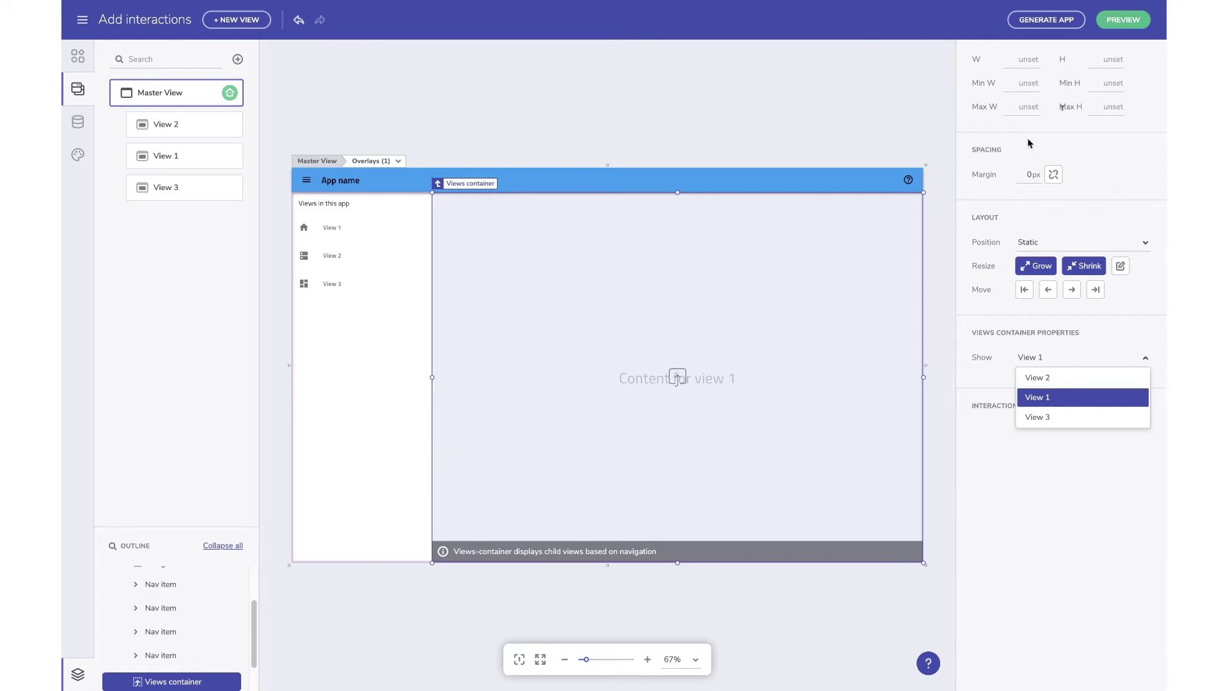
{"action": "left_click", "coordinate": [1123, 21]}
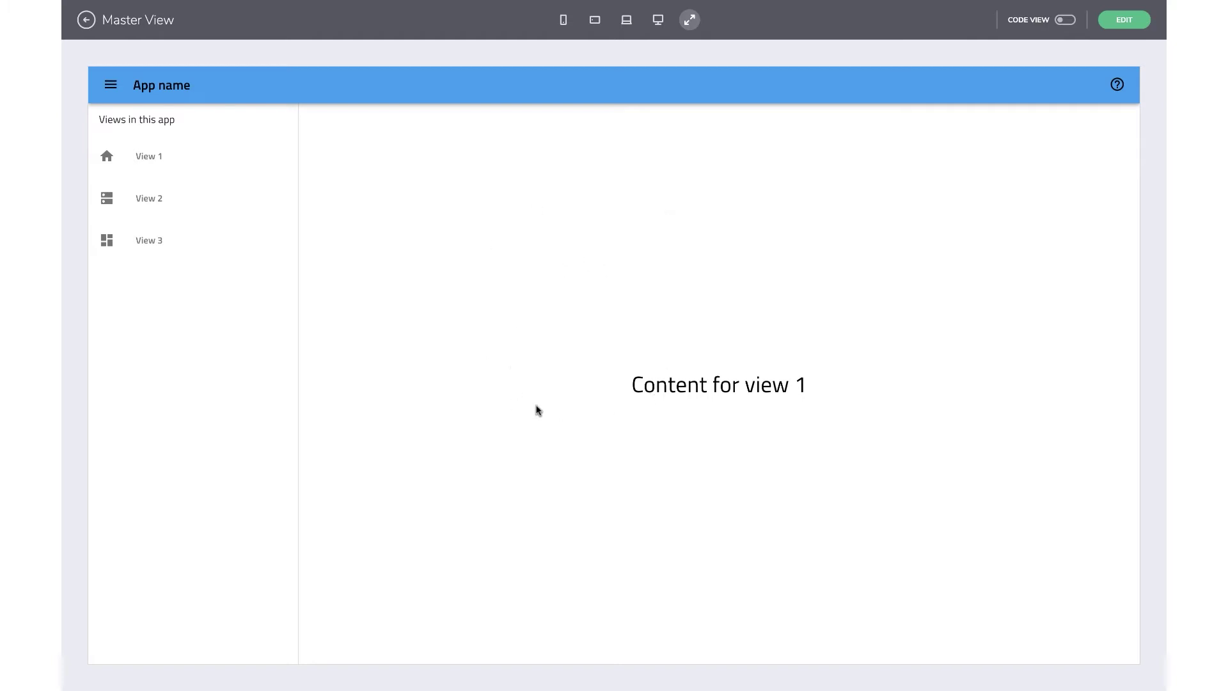
Back in the editor, make the View 3 drawer item navigate to View 3 on click.
{"action": "left_click", "coordinate": [235, 199]}
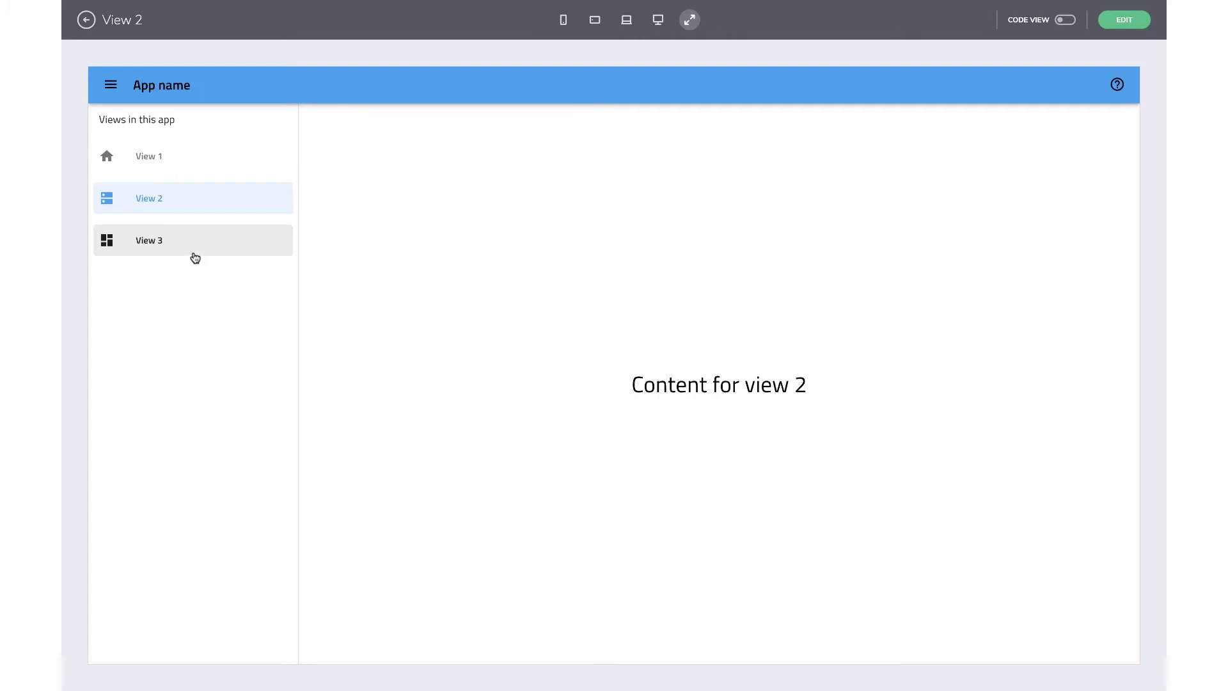
{"action": "left_click", "coordinate": [1124, 20]}
{"action": "left_click", "coordinate": [396, 289]}
{"action": "left_click", "coordinate": [1145, 415]}
{"action": "left_click", "coordinate": [1087, 458]}
{"action": "mouse_move", "coordinate": [1087, 481]}
{"action": "left_click", "coordinate": [1022, 521]}
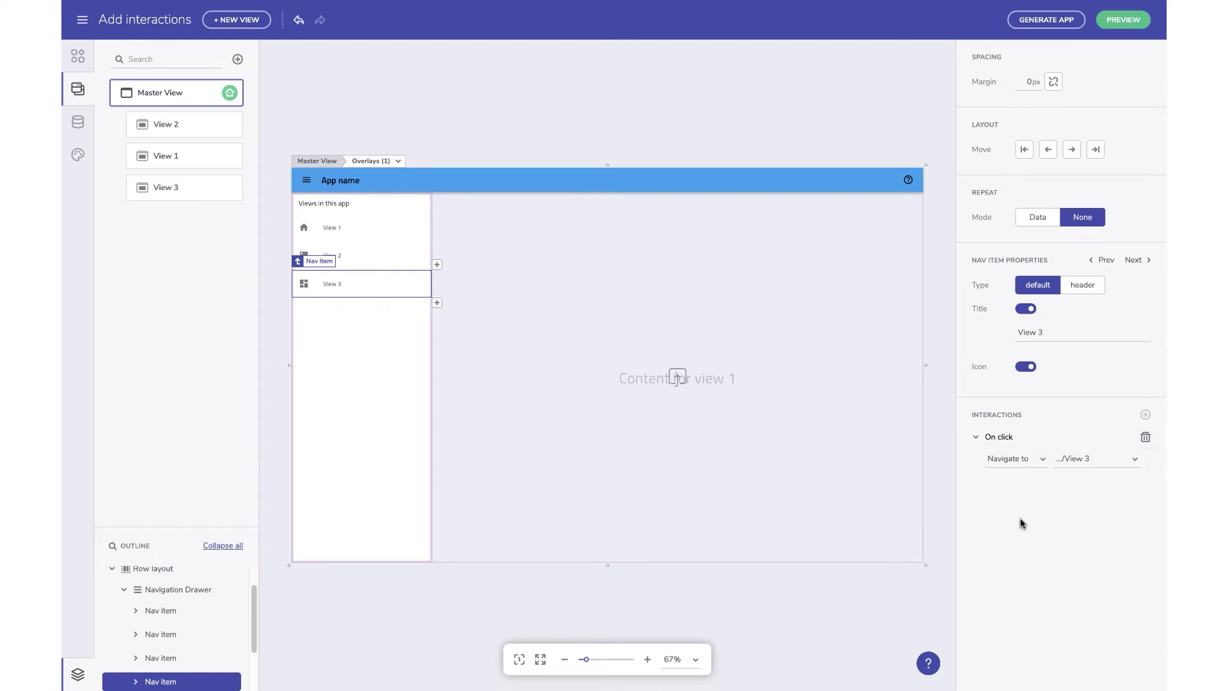
Preview the app, switch to View 2, View 3 and back to View 1, then exit preview.
{"action": "left_click", "coordinate": [1121, 22]}
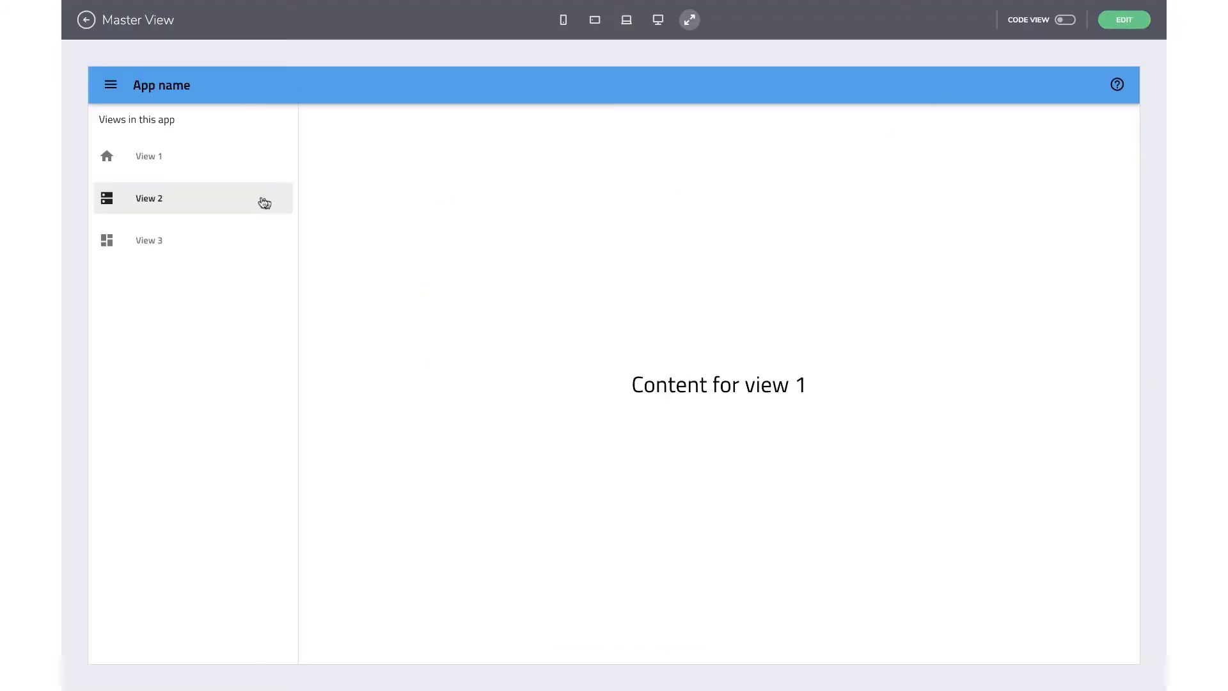
{"action": "left_click", "coordinate": [265, 202]}
{"action": "left_click", "coordinate": [229, 248]}
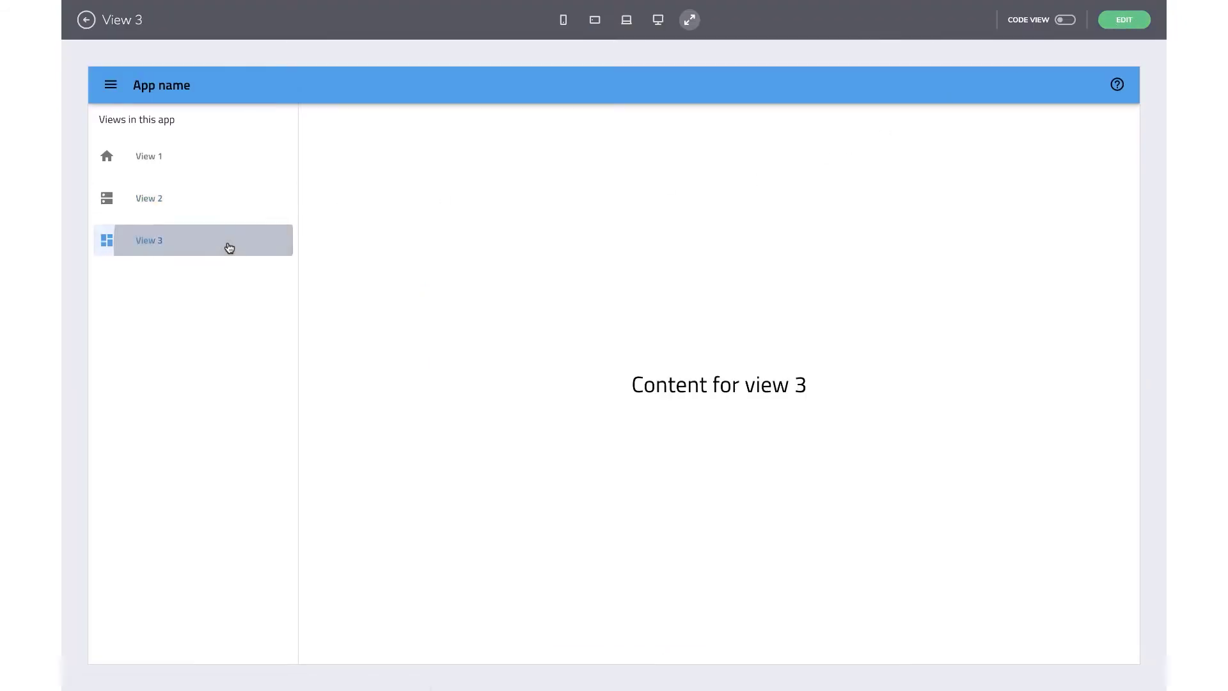
{"action": "left_click", "coordinate": [225, 170]}
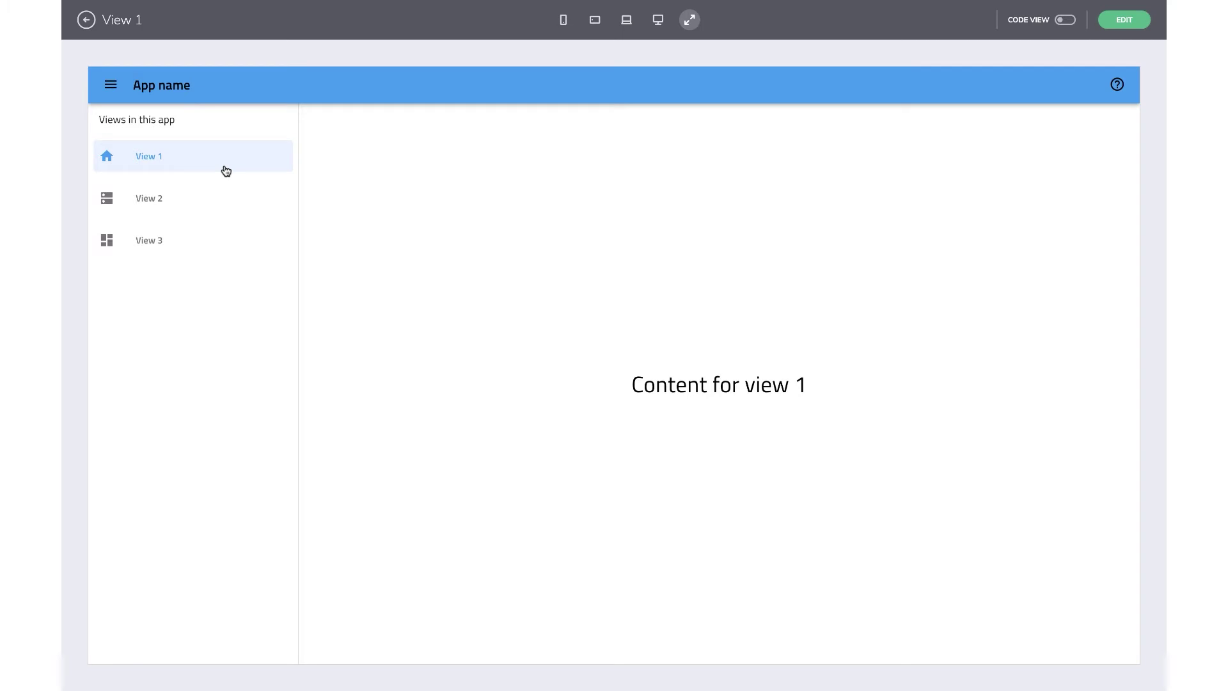
{"action": "key", "text": "Escape"}
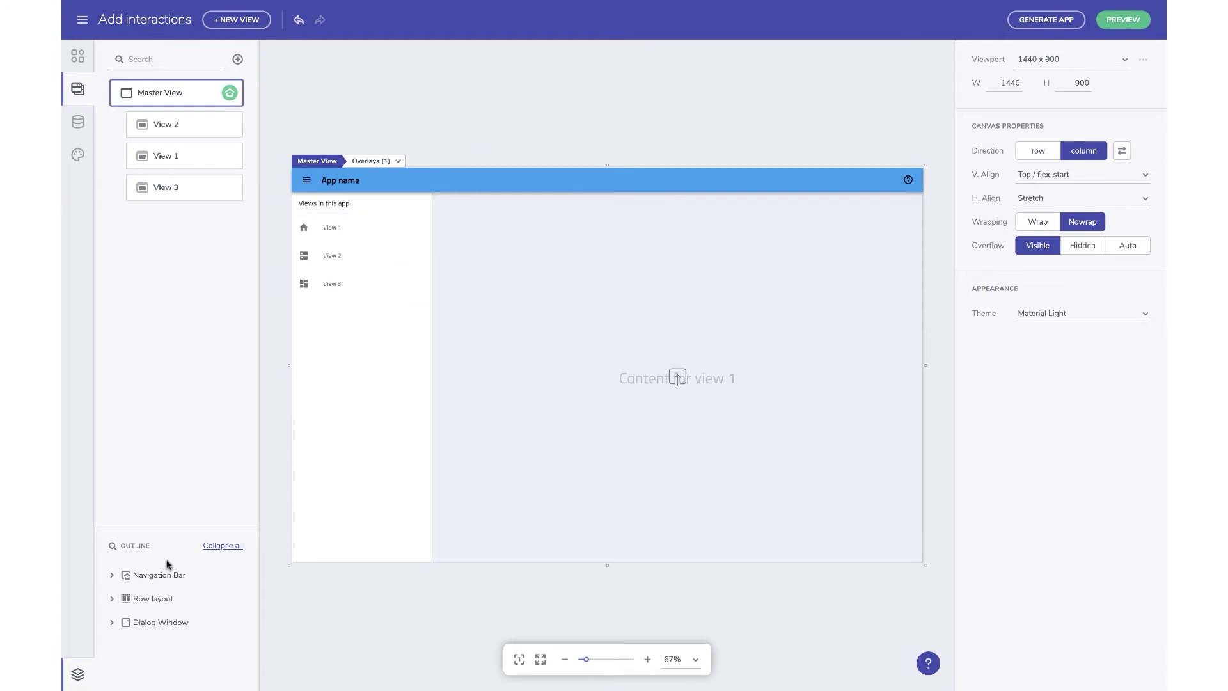
Show the Dialog Window overlay on the canvas via the Overlays list.
{"action": "left_click", "coordinate": [160, 622]}
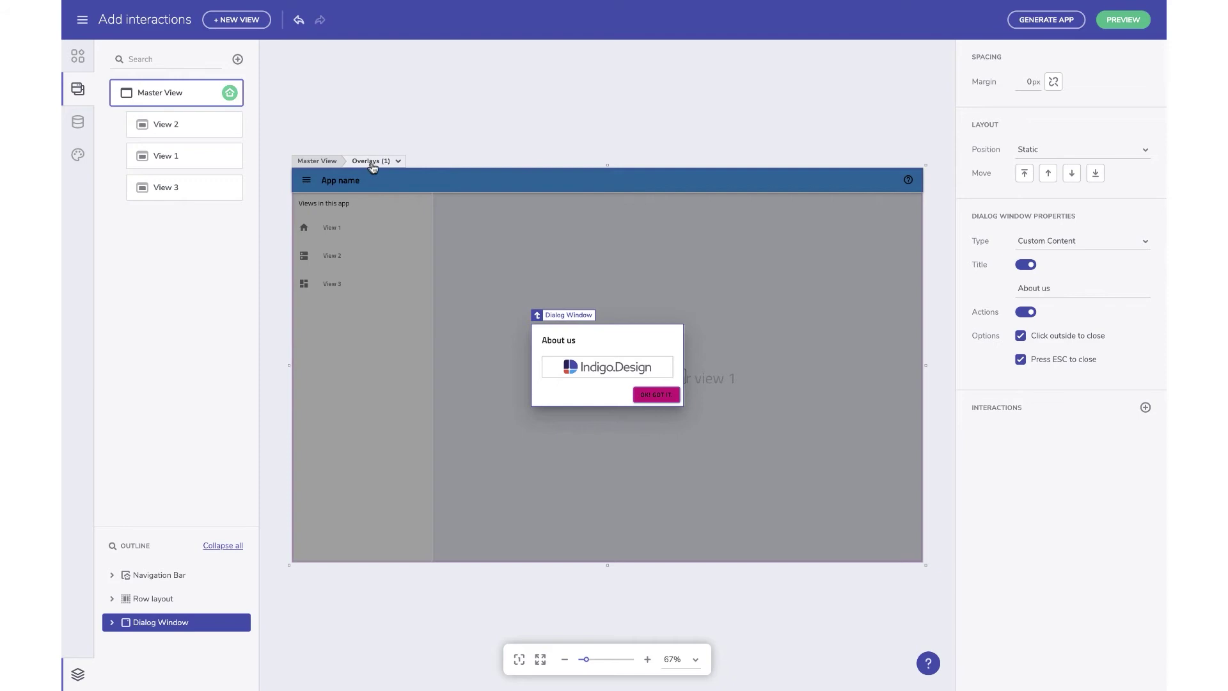
{"action": "left_click", "coordinate": [463, 156]}
{"action": "left_click", "coordinate": [386, 164]}
{"action": "left_click", "coordinate": [382, 182]}
Try the Alert dialog type, then revert the dialog to Custom Content.
{"action": "left_click", "coordinate": [1072, 249]}
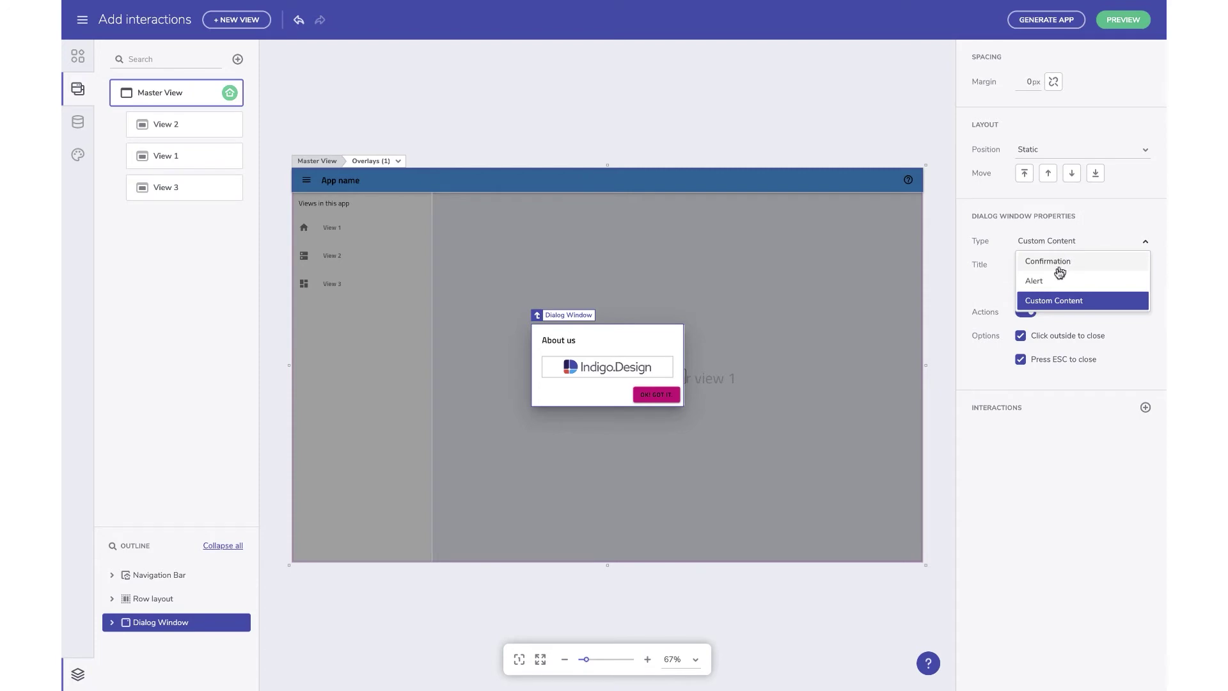
{"action": "left_click", "coordinate": [1054, 286]}
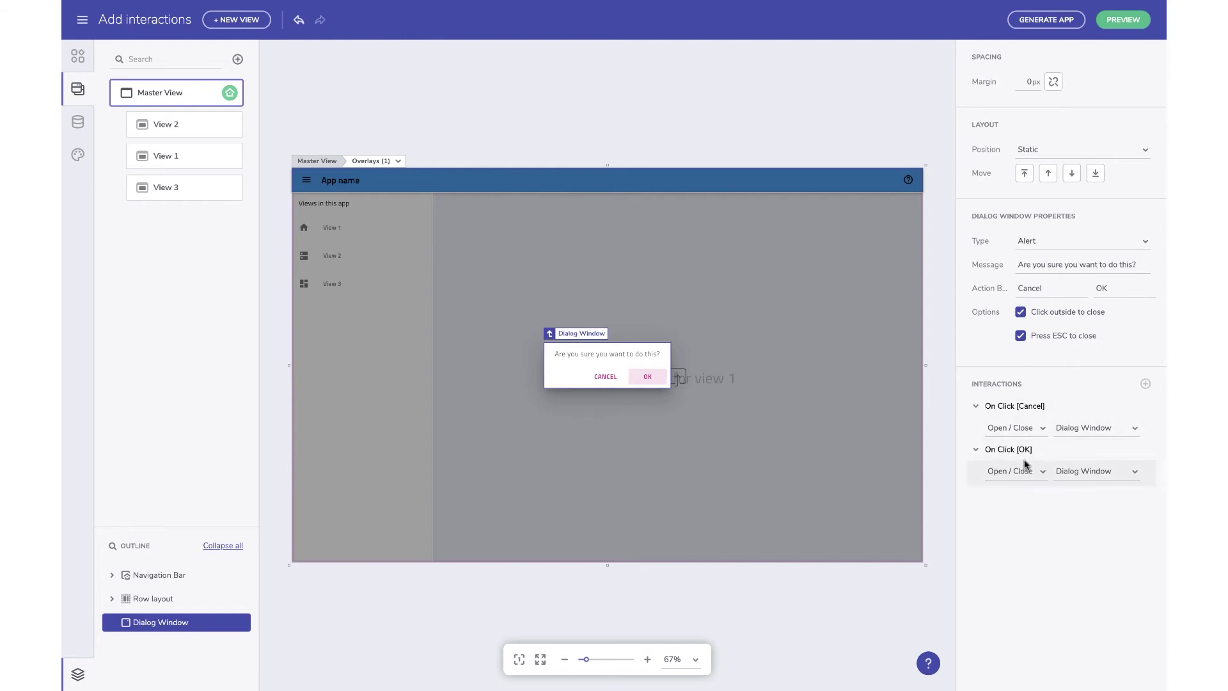
{"action": "left_click", "coordinate": [1059, 245]}
{"action": "left_click", "coordinate": [1044, 301]}
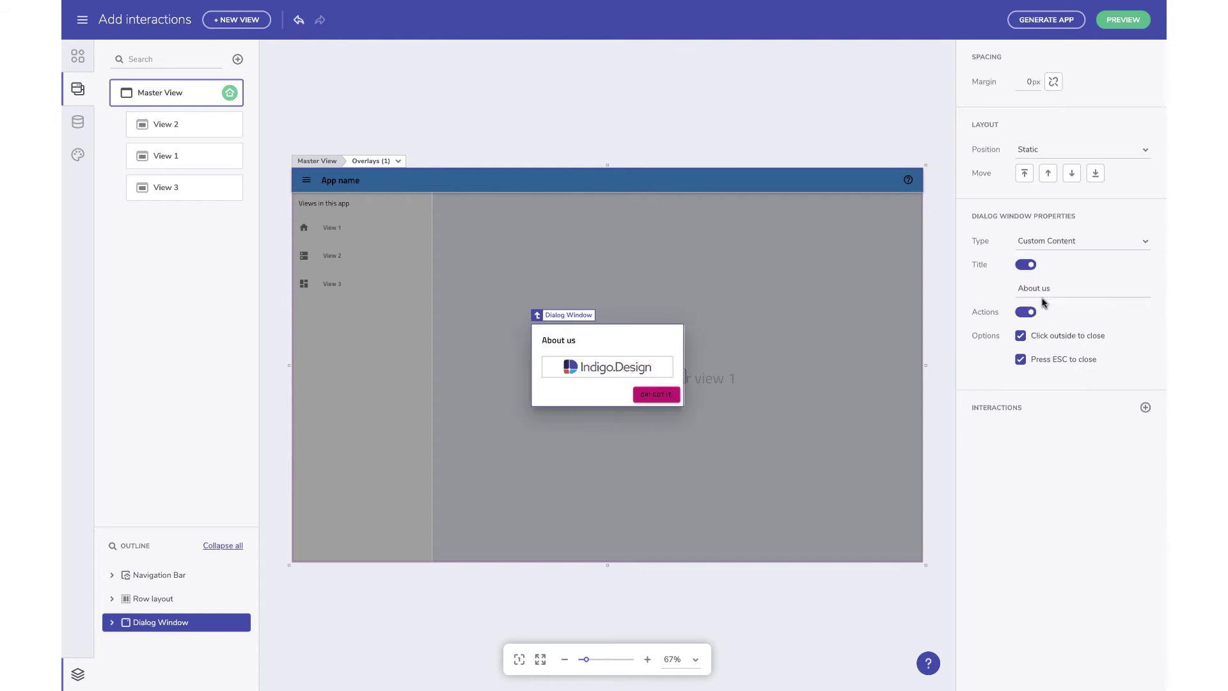
Give the OK! Got it. button an On click Open / Close action targeting Dialog Window.
{"action": "left_click", "coordinate": [673, 396]}
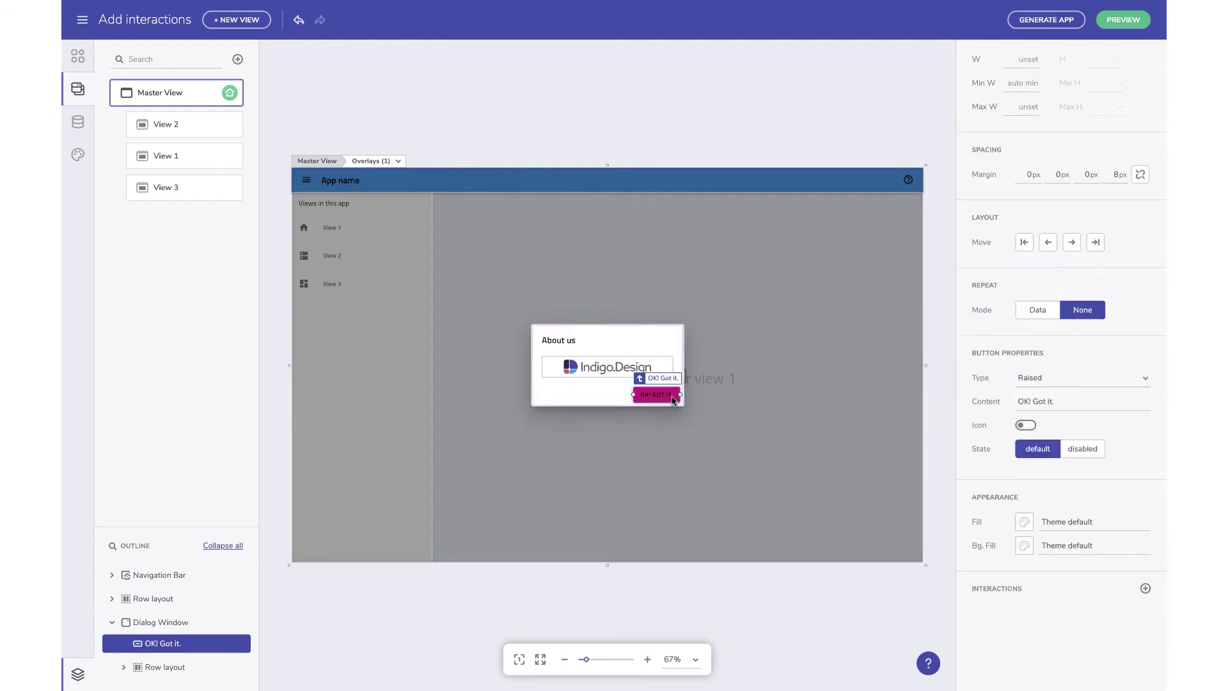
{"action": "left_click", "coordinate": [1144, 588]}
{"action": "left_click", "coordinate": [995, 630]}
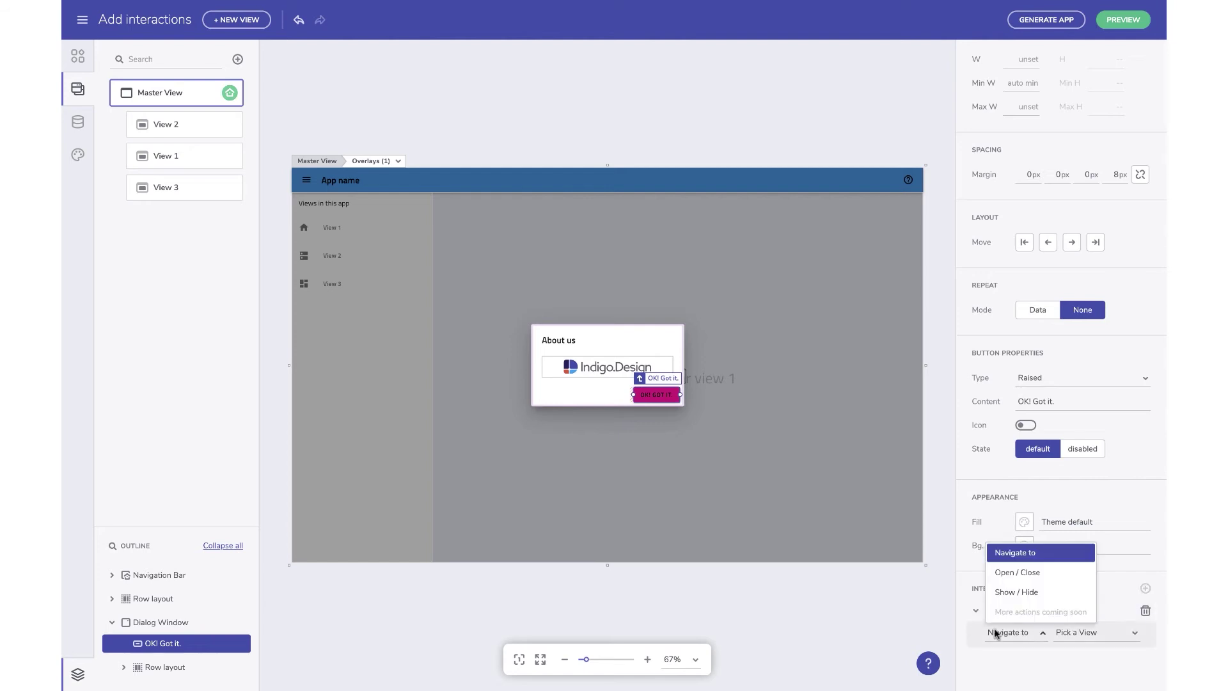
{"action": "left_click", "coordinate": [1025, 572]}
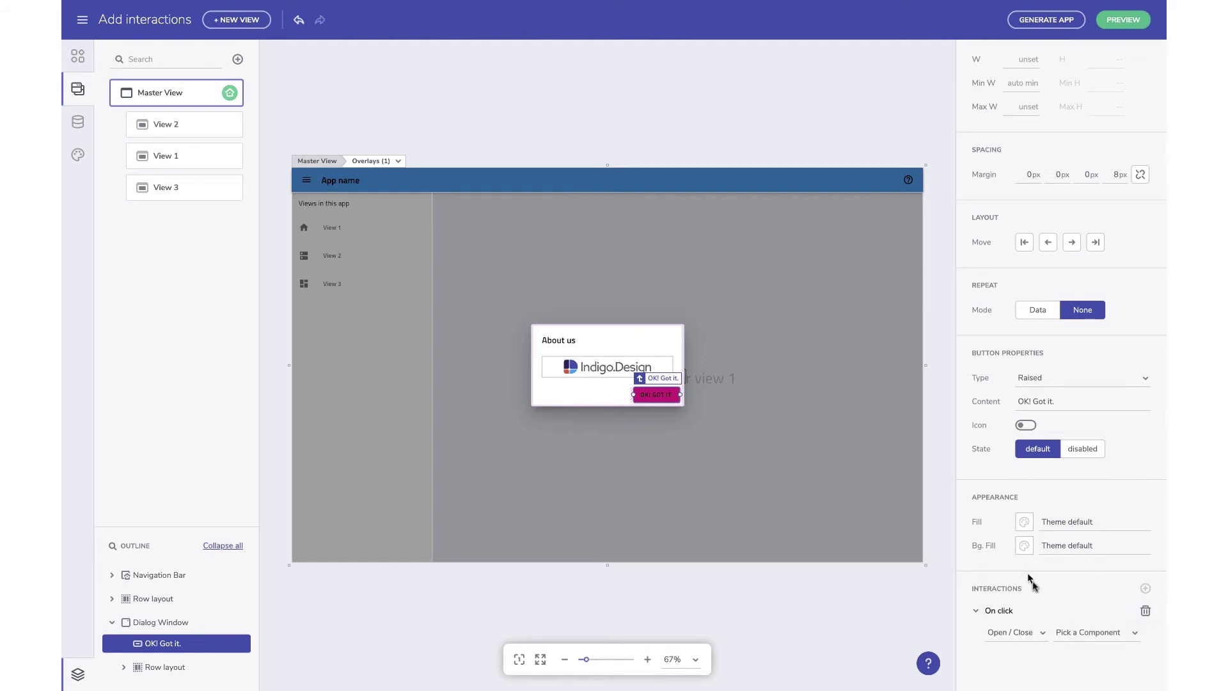
{"action": "left_click", "coordinate": [1102, 639]}
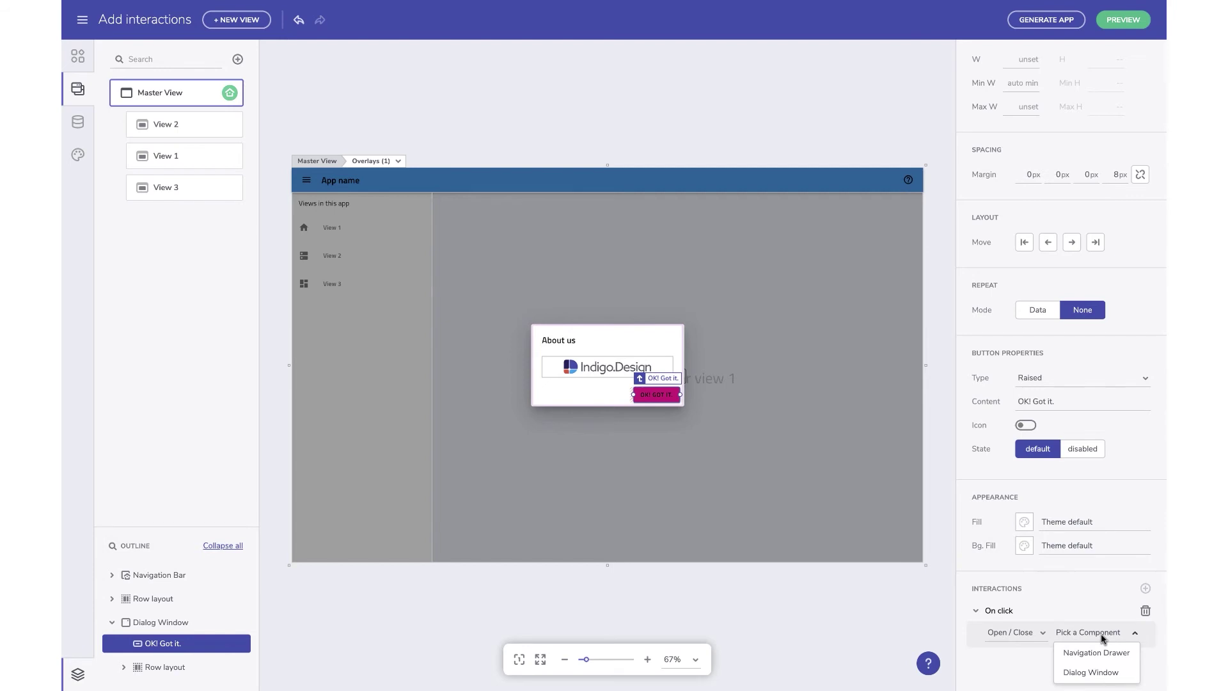
{"action": "left_click", "coordinate": [1094, 673]}
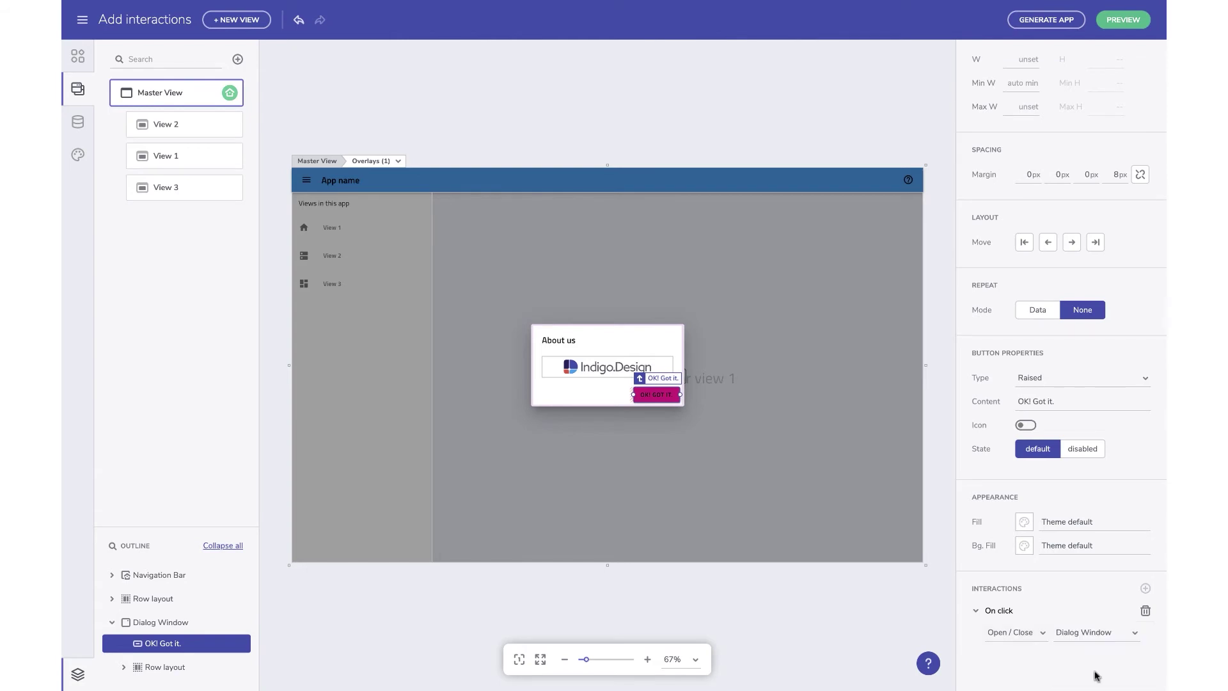
{"action": "left_click", "coordinate": [157, 625]}
Rename Dialog Window to 'About us' in the outline and close the dialog overlay.
{"action": "double_click", "coordinate": [157, 623]}
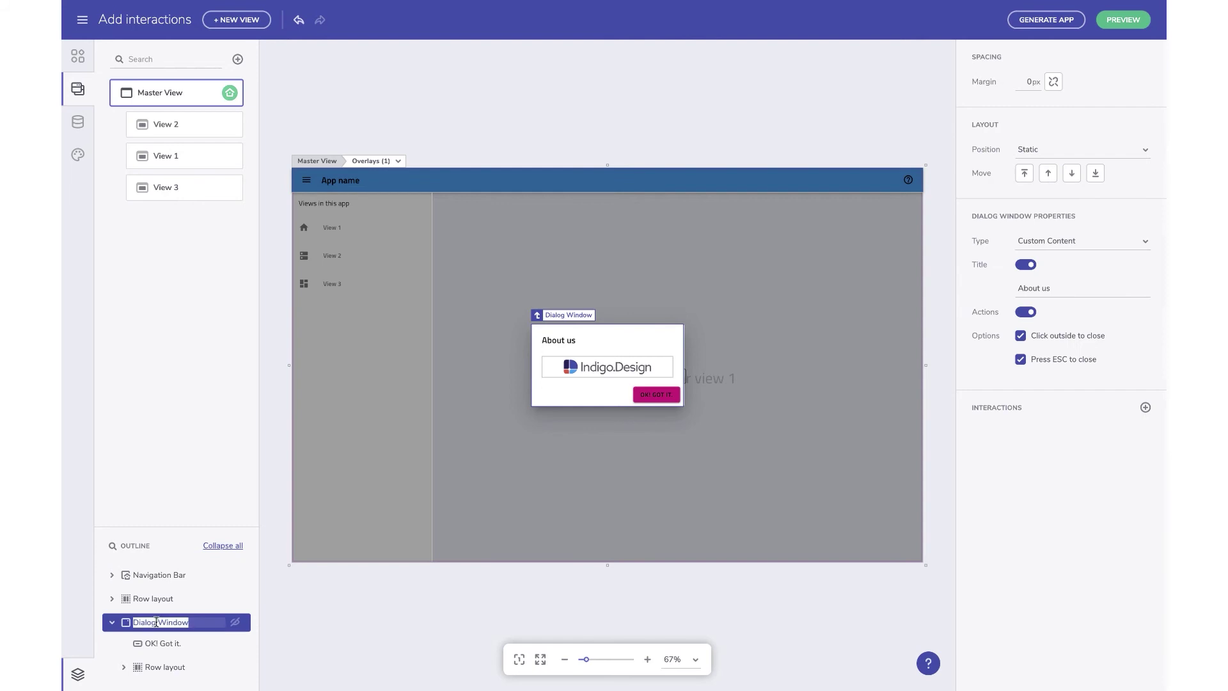
{"action": "type", "text": "About us"}
{"action": "key", "text": "Return"}
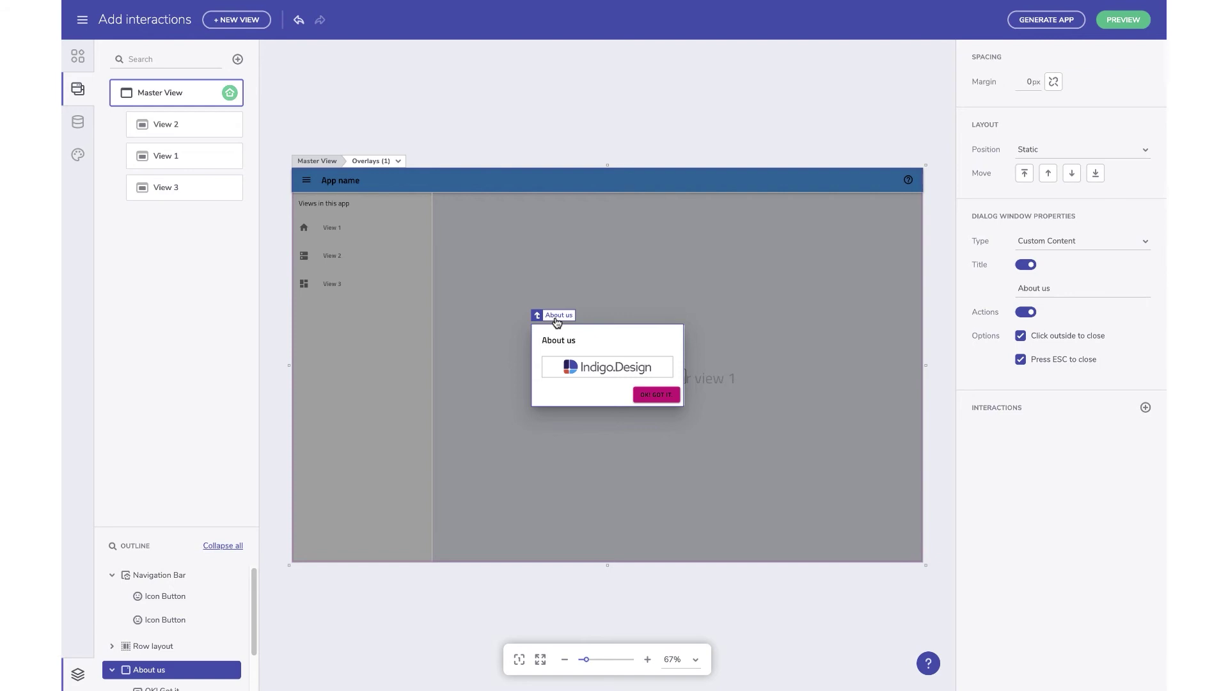
{"action": "key", "text": "Escape"}
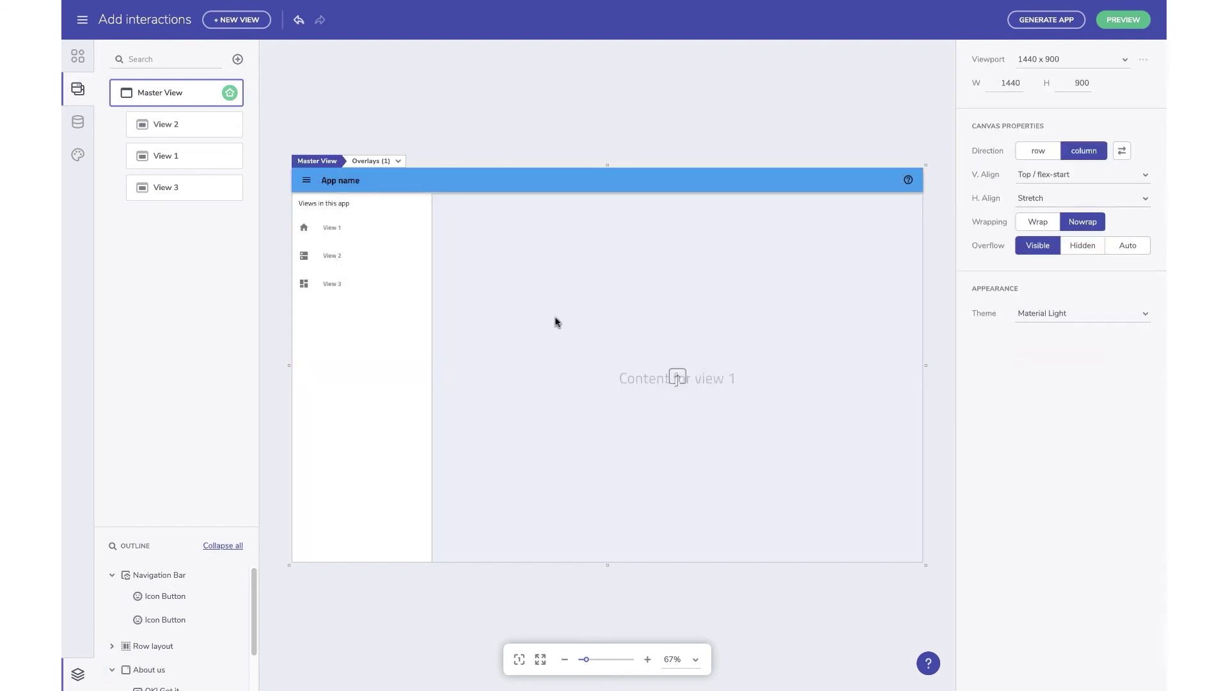
Give the app bar's help icon an On click Open / Close action targeting About us.
{"action": "left_click", "coordinate": [906, 183]}
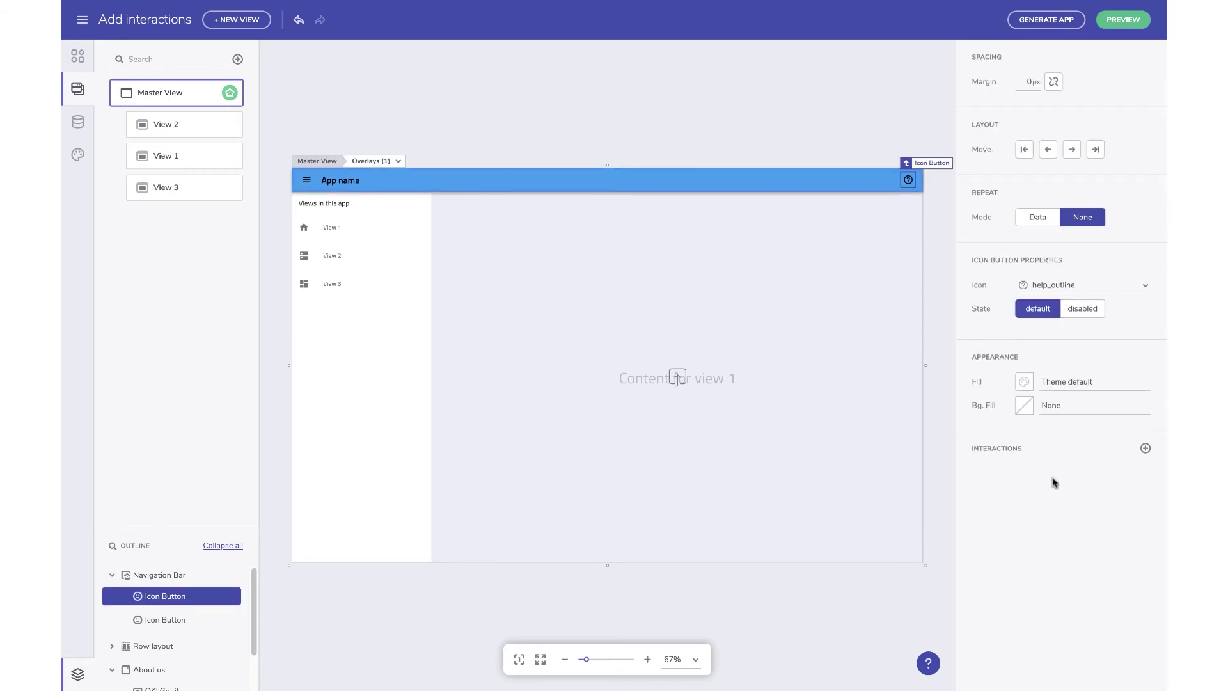
{"action": "left_click", "coordinate": [1145, 449]}
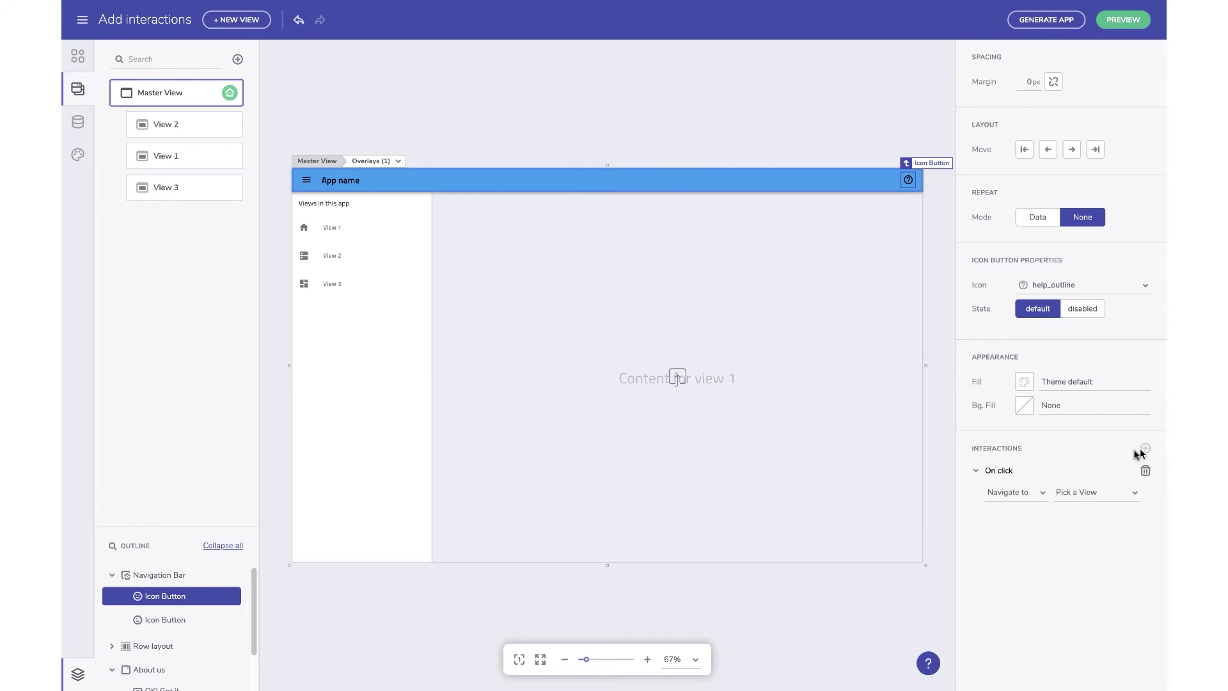
{"action": "left_click", "coordinate": [1025, 498]}
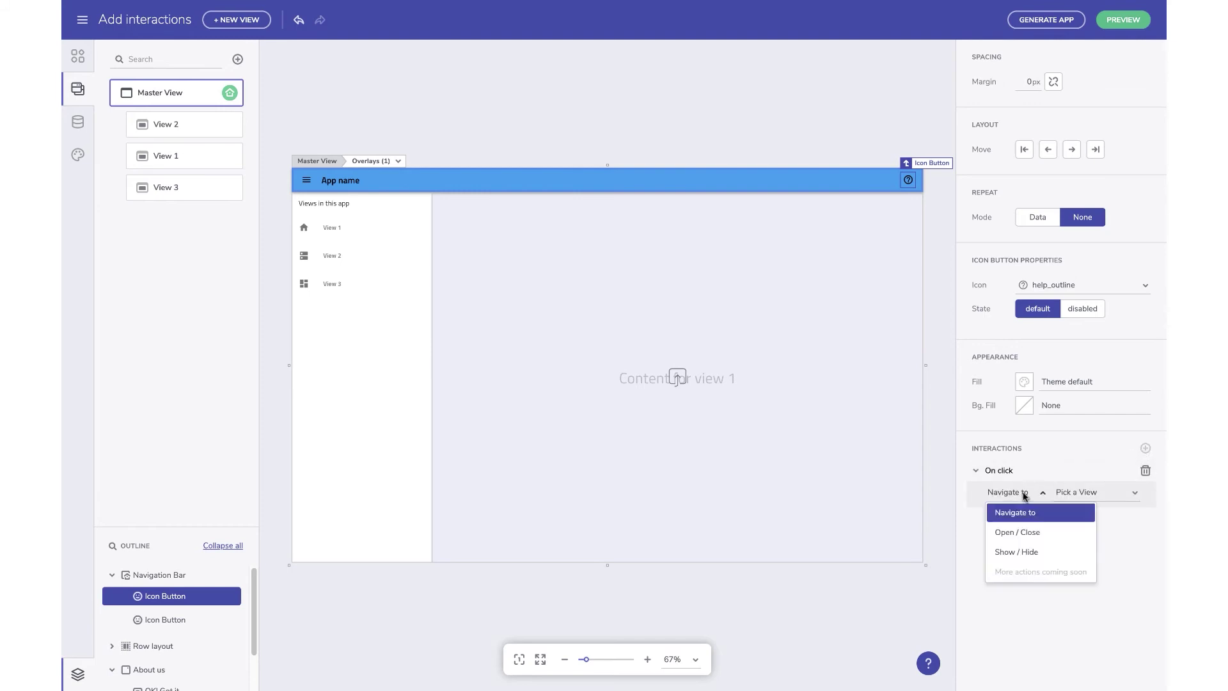
{"action": "left_click", "coordinate": [1018, 532]}
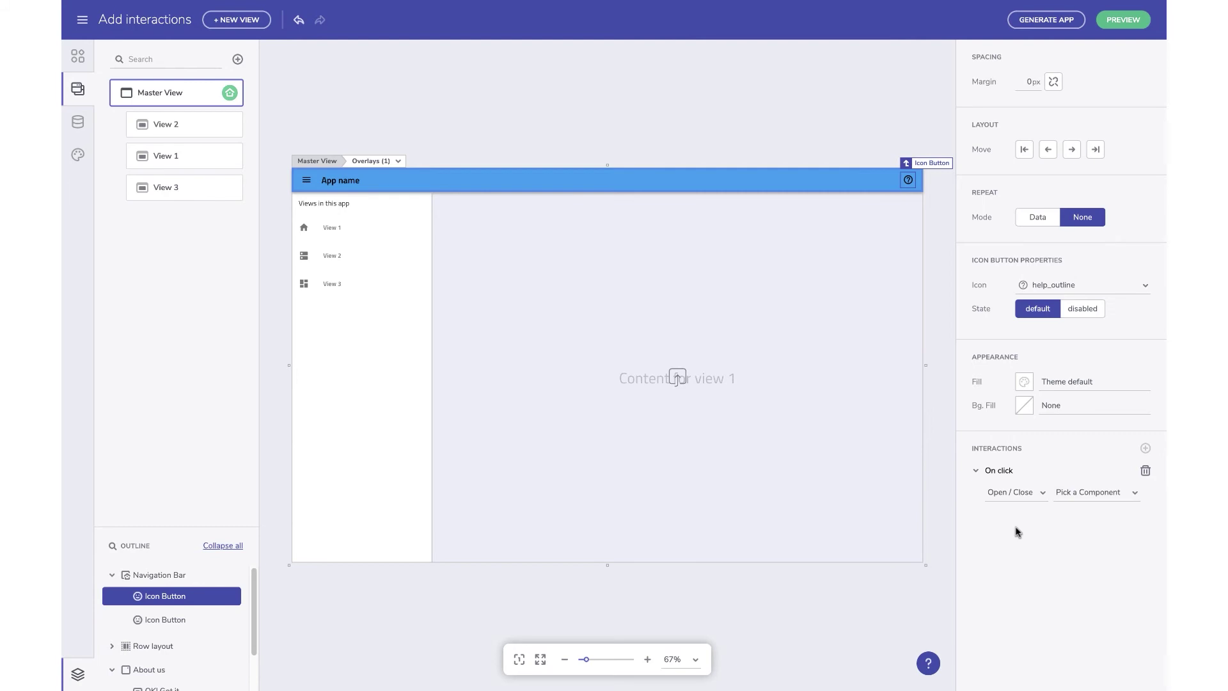
{"action": "left_click", "coordinate": [1104, 495]}
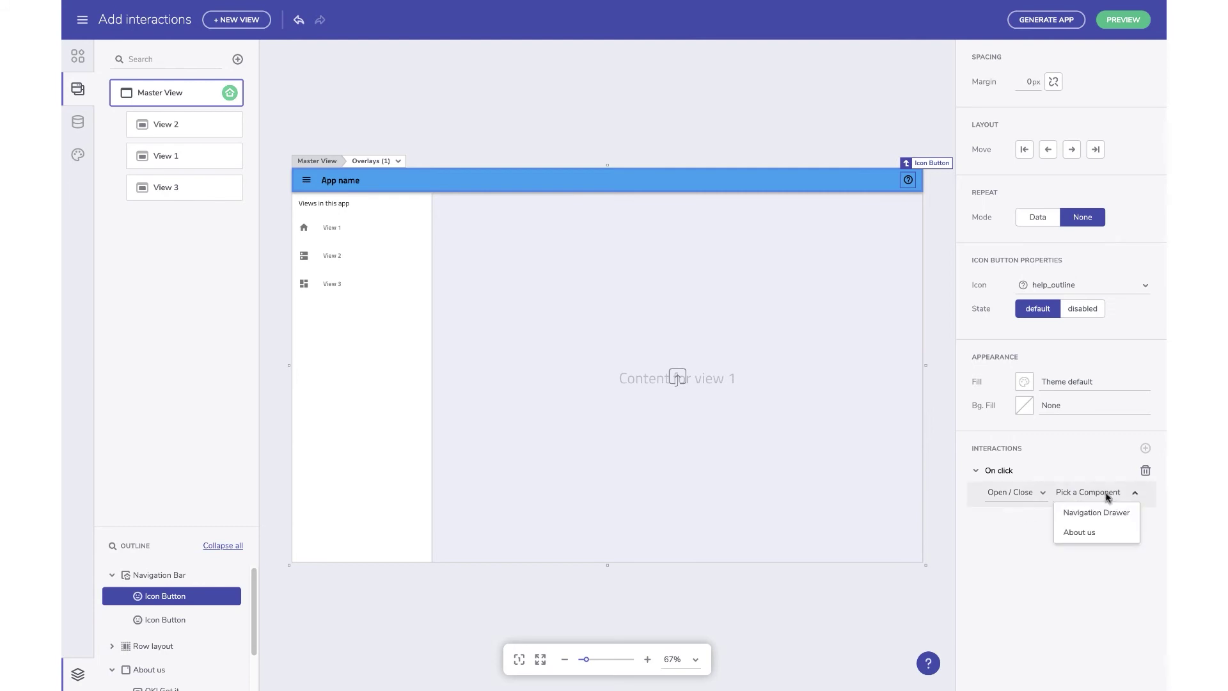
{"action": "left_click", "coordinate": [1086, 536]}
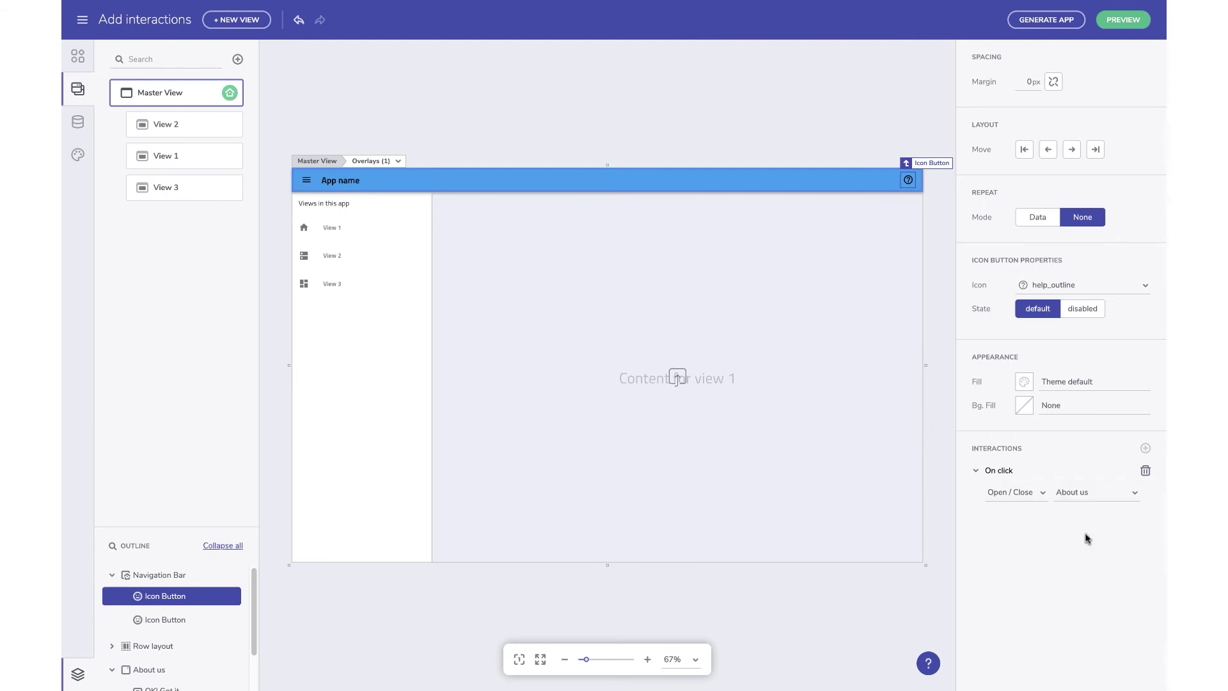
In preview, open About us from the help icon, dismiss it with OK GOT IT, then resume editing.
{"action": "left_click", "coordinate": [1120, 23]}
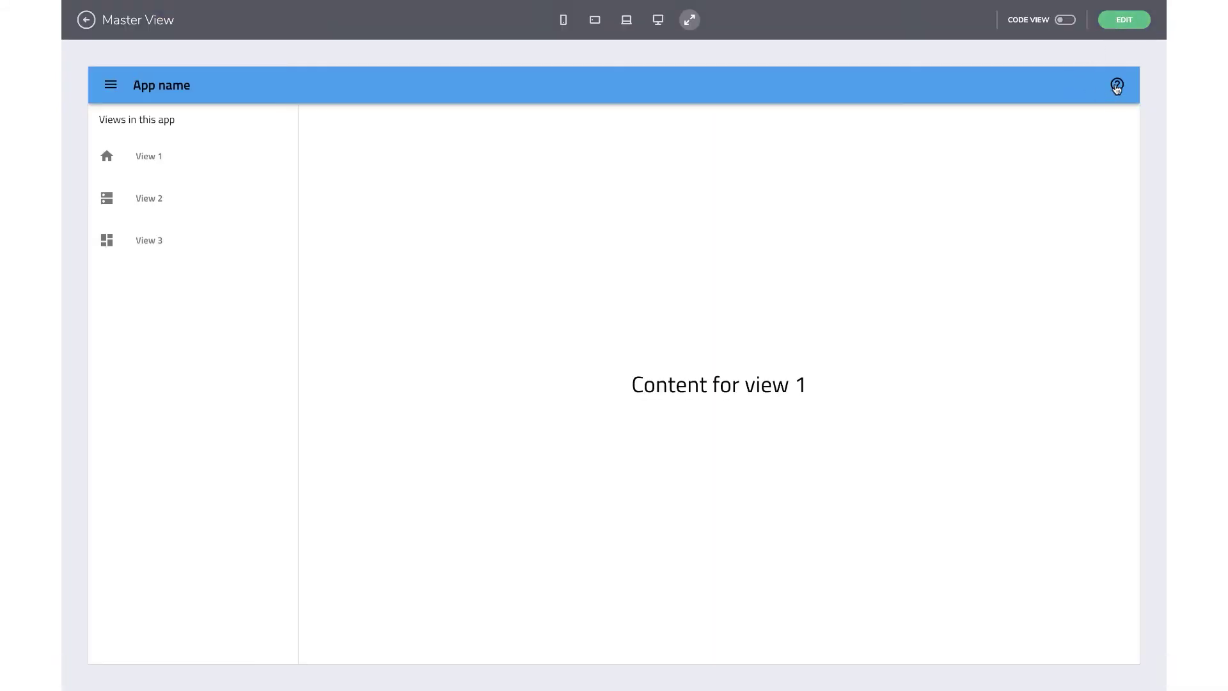
{"action": "left_click", "coordinate": [1117, 87]}
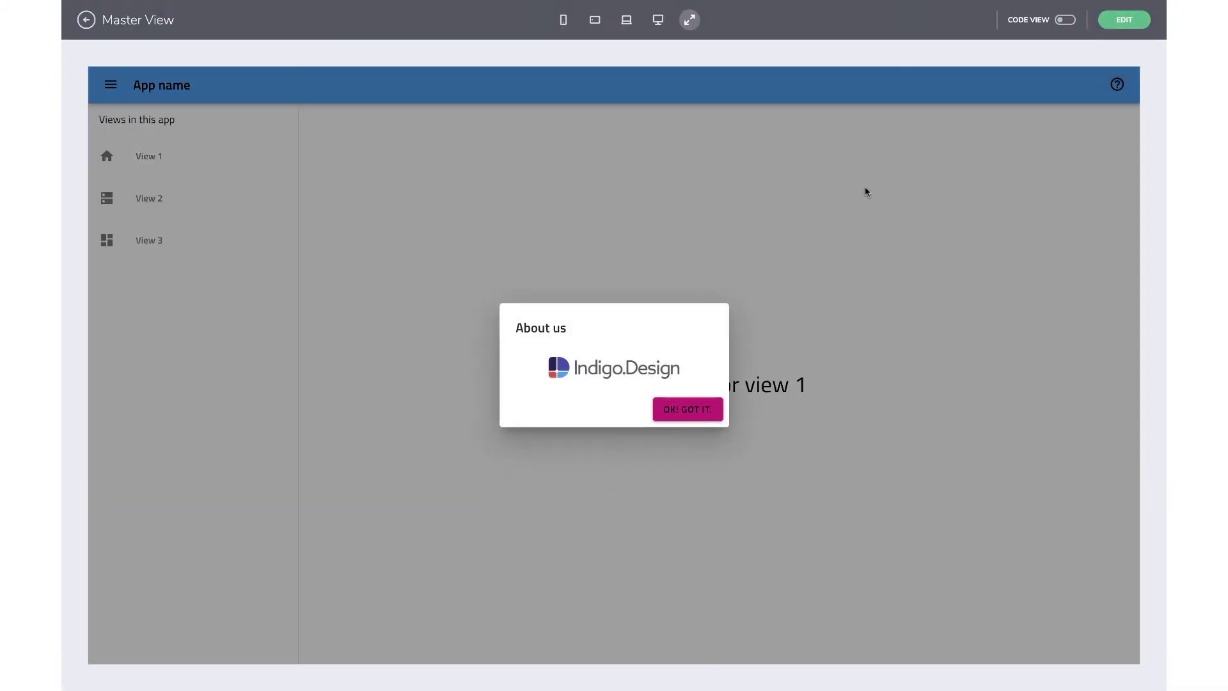
{"action": "left_click", "coordinate": [667, 416]}
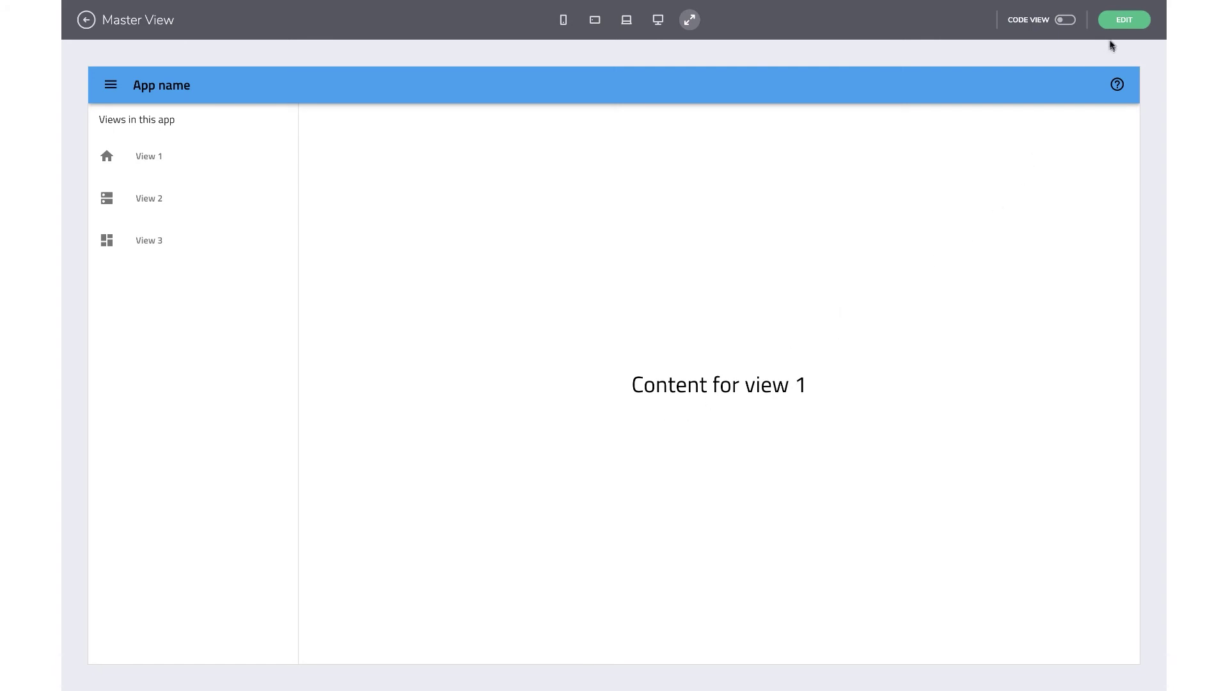
{"action": "left_click", "coordinate": [1124, 19]}
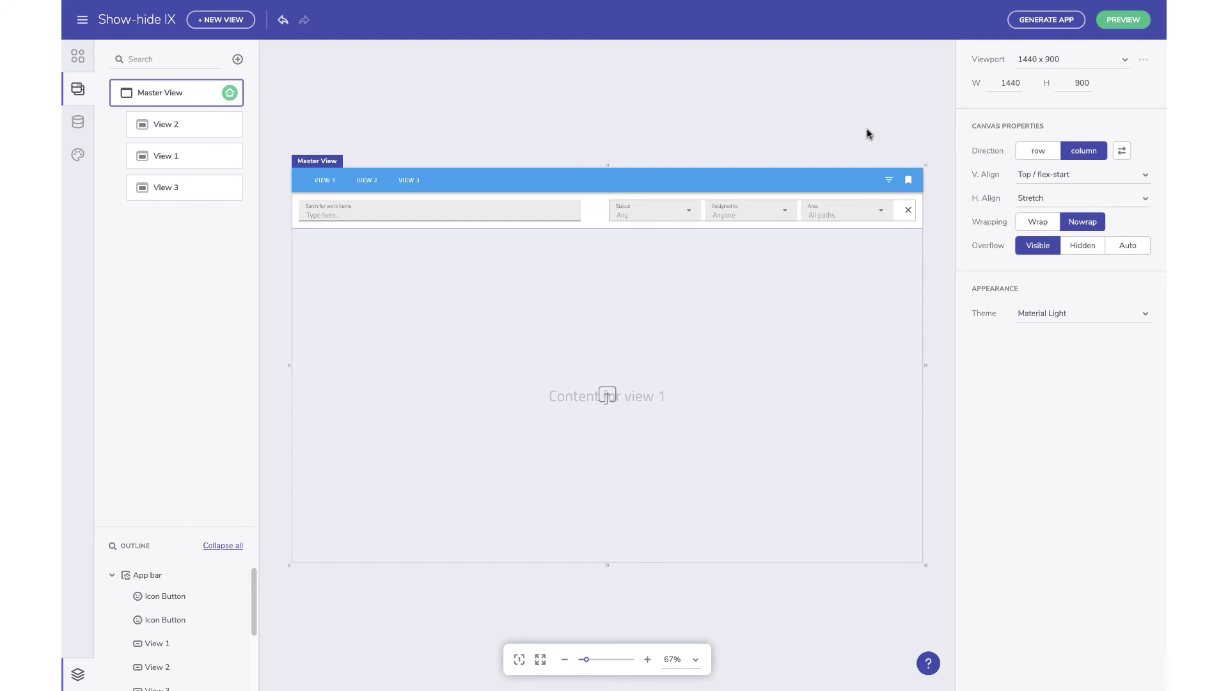
{"action": "left_click", "coordinate": [888, 179]}
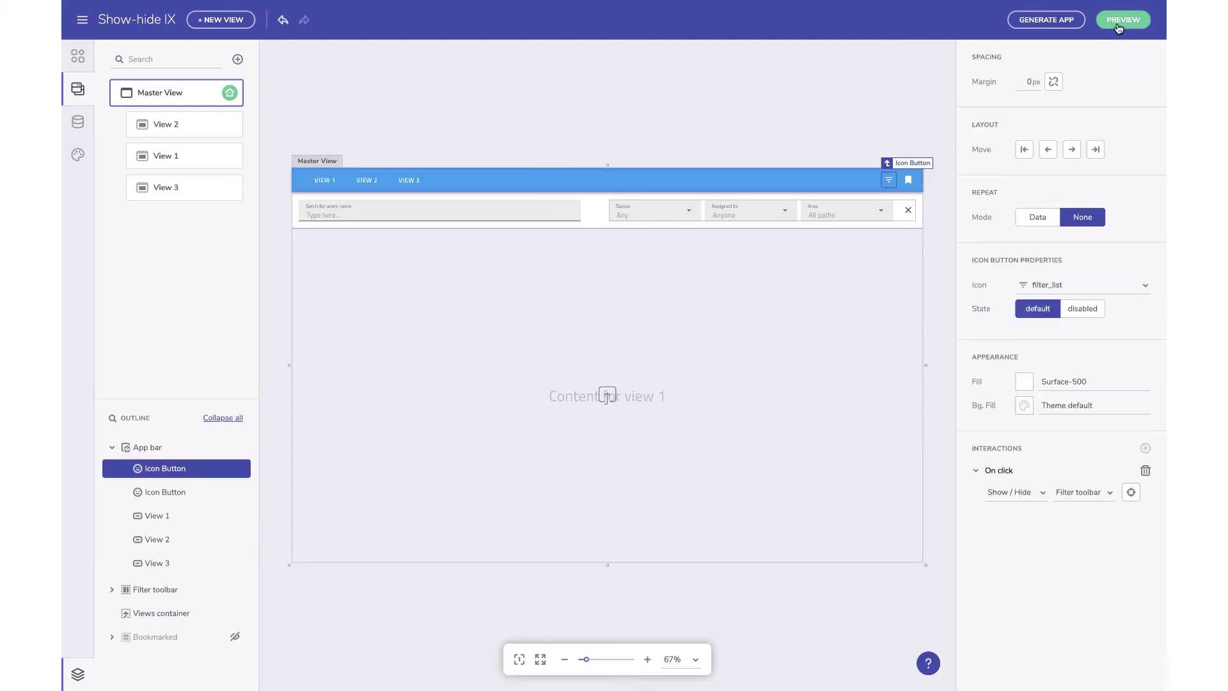
{"action": "left_click", "coordinate": [1118, 21]}
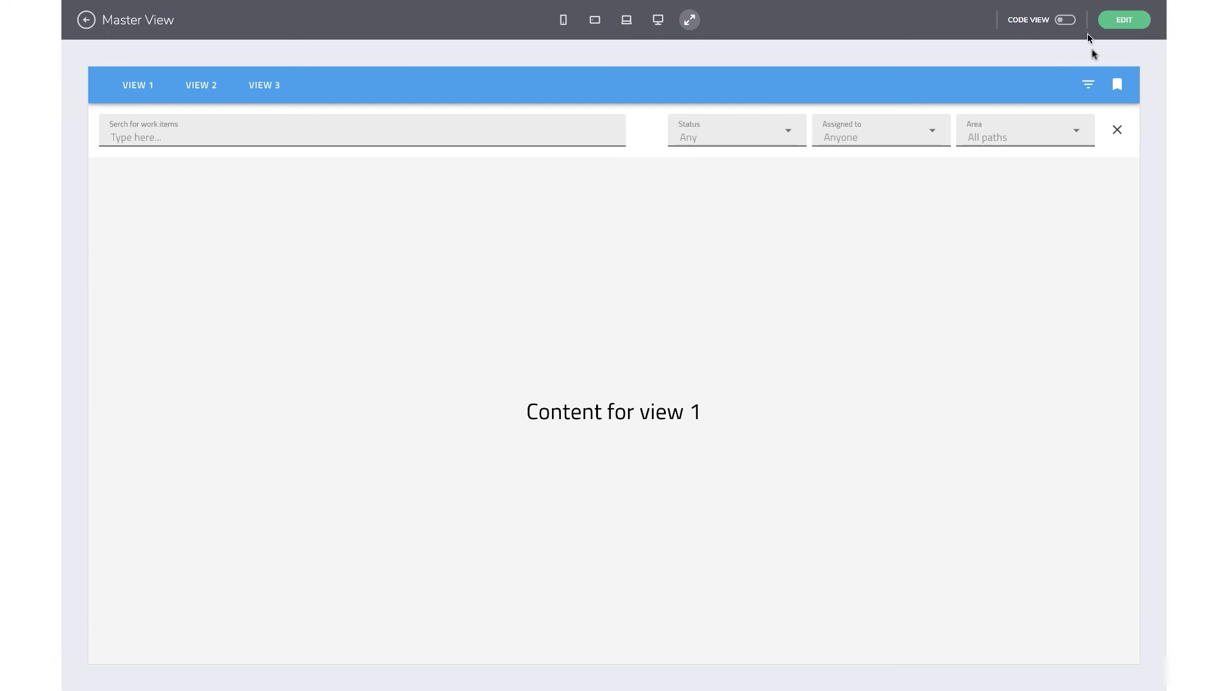
{"action": "left_click", "coordinate": [1089, 85]}
{"action": "left_click", "coordinate": [1089, 85]}
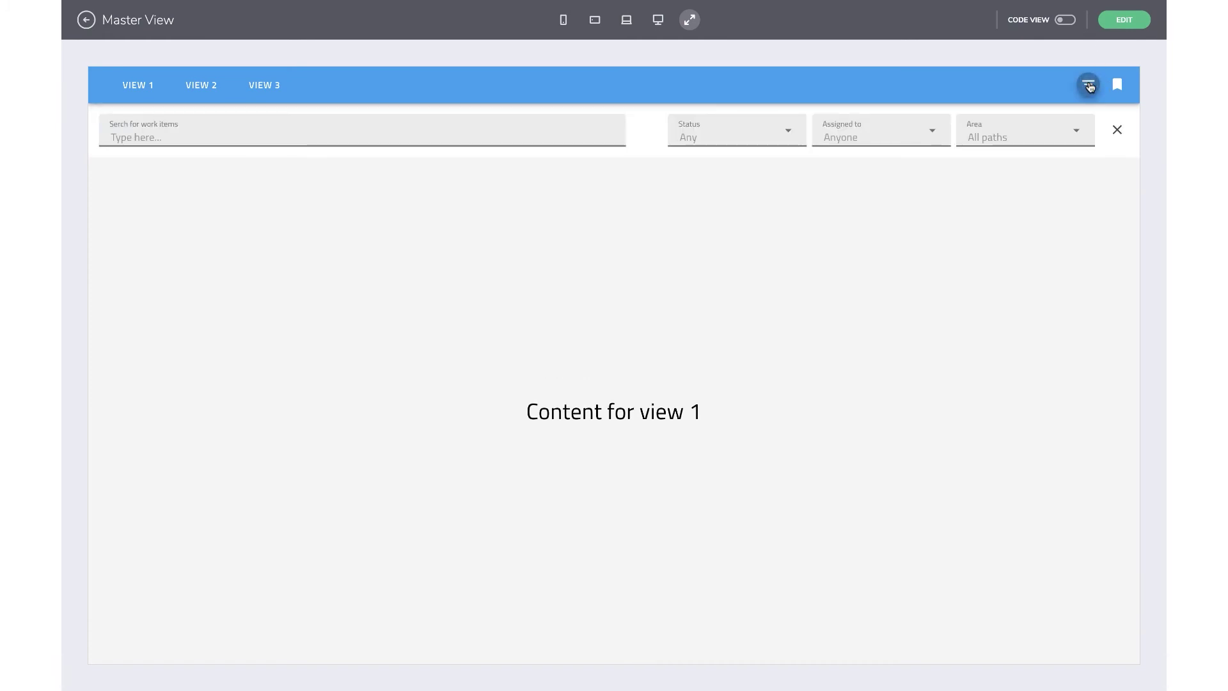
{"action": "left_click", "coordinate": [1134, 23]}
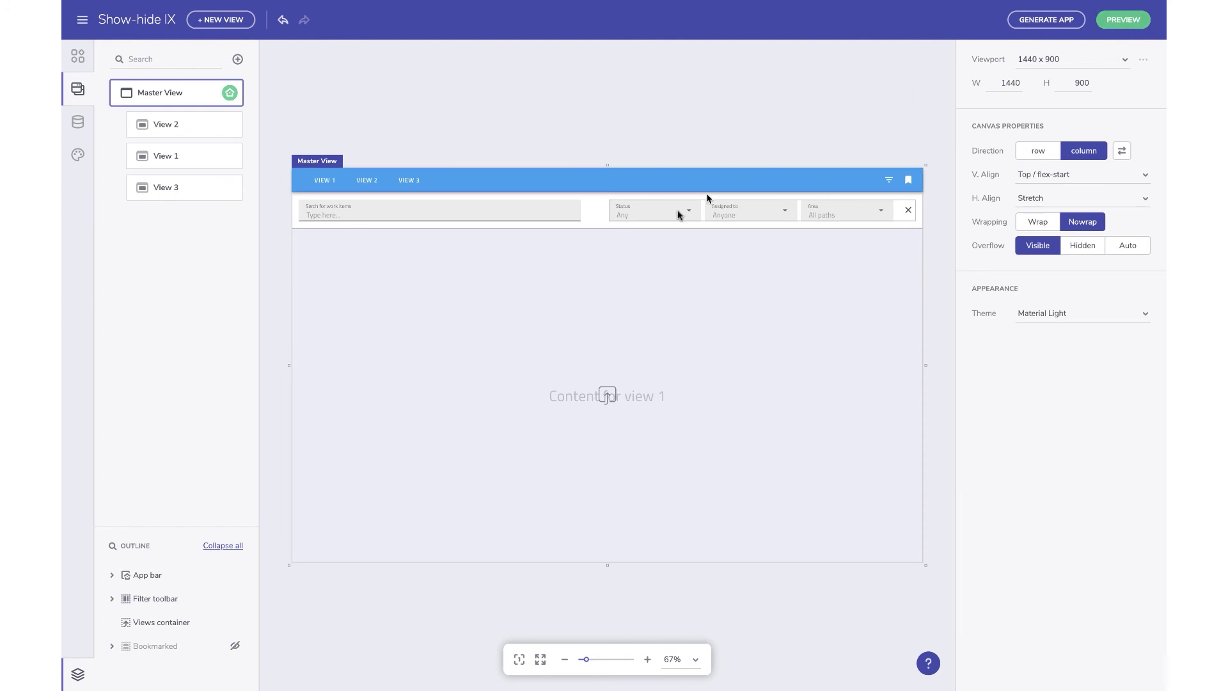
Select the Filter toolbar, collapse the outline, and hide the toolbar with its eye icon.
{"action": "left_click", "coordinate": [593, 215]}
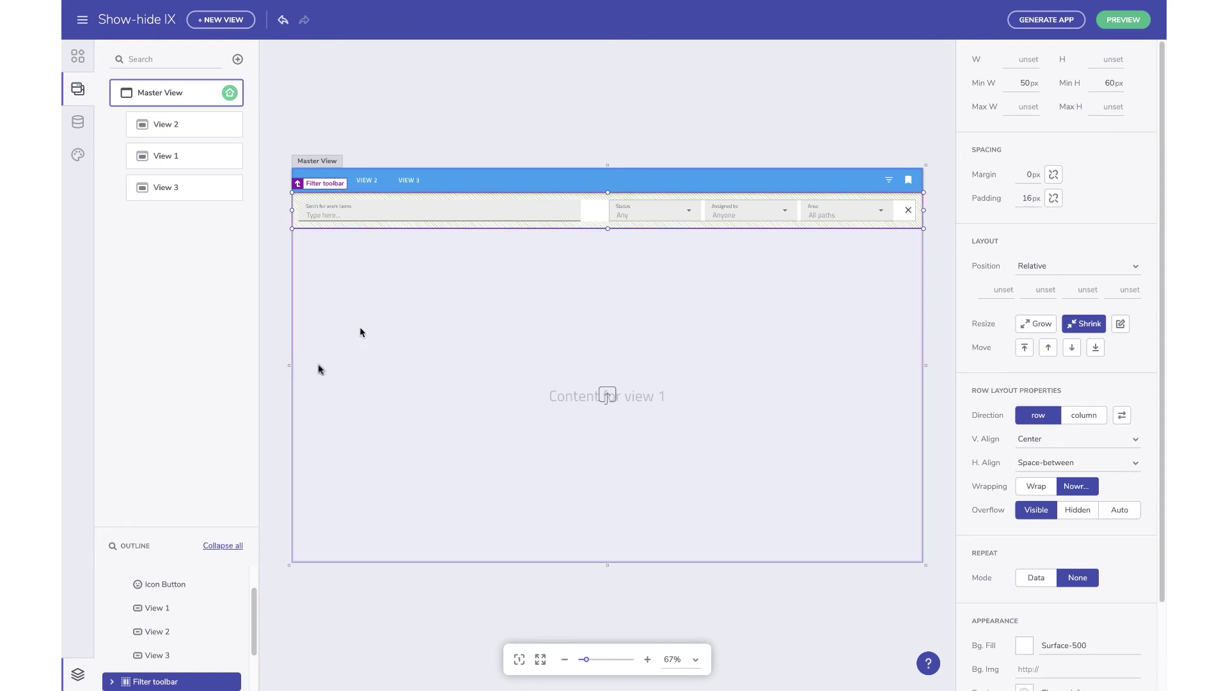
{"action": "left_click", "coordinate": [213, 549]}
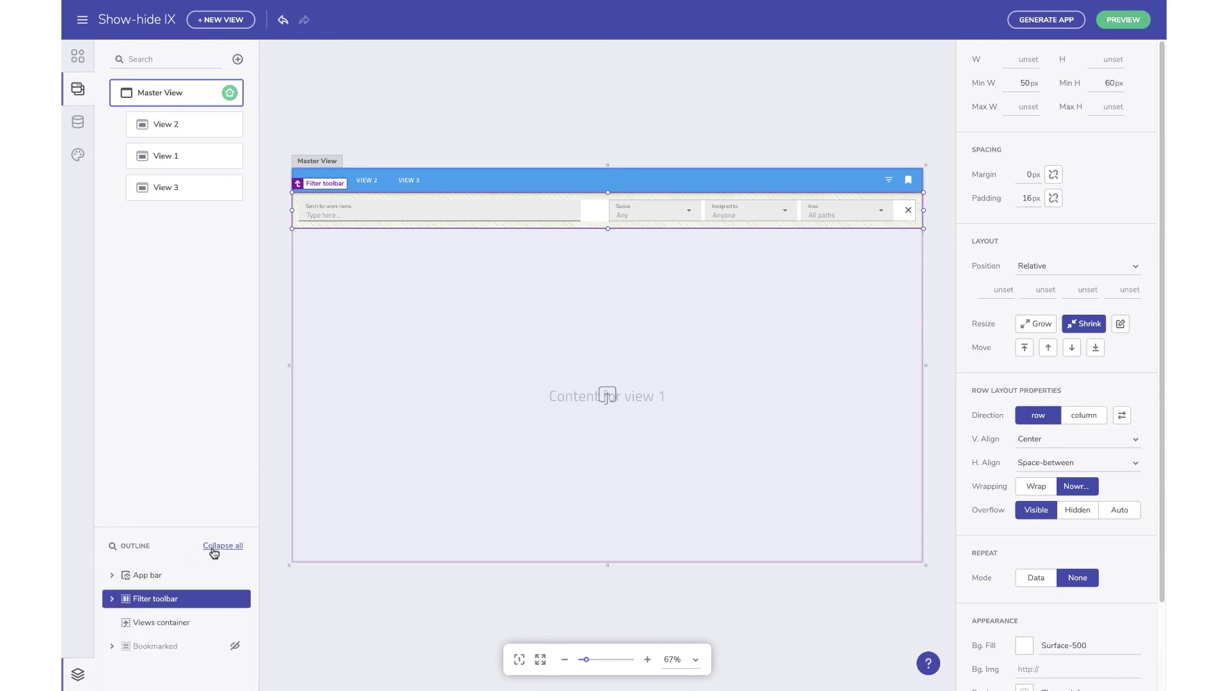
{"action": "left_click", "coordinate": [232, 601]}
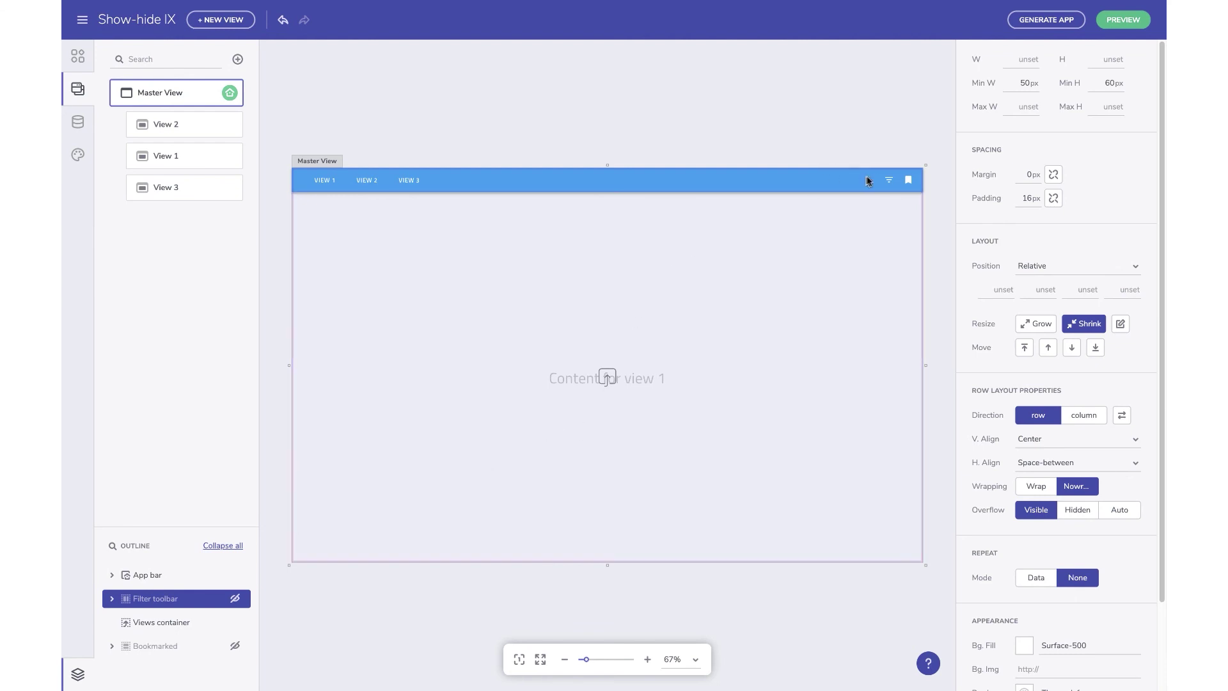
Give the filter icon an On click Show / Hide action targeting Filter toolbar, then preview.
{"action": "left_click", "coordinate": [889, 181]}
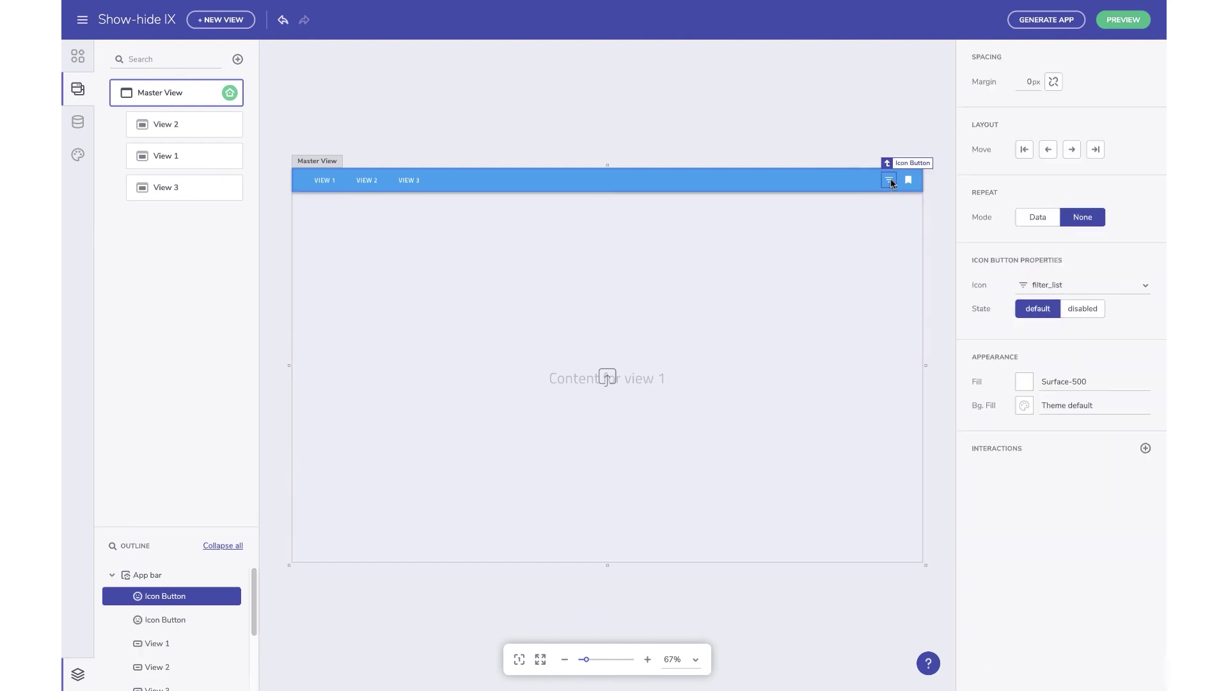
{"action": "left_click", "coordinate": [1146, 447]}
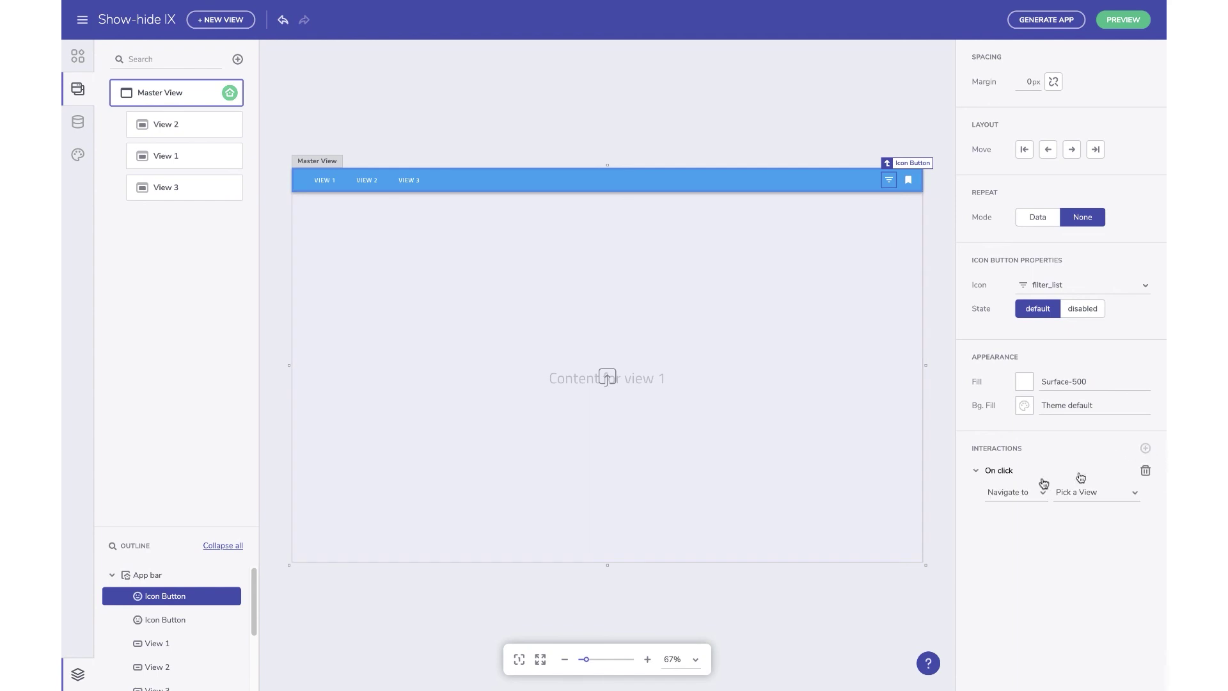
{"action": "left_click", "coordinate": [1020, 492]}
{"action": "left_click", "coordinate": [1017, 549]}
{"action": "left_click", "coordinate": [1087, 499]}
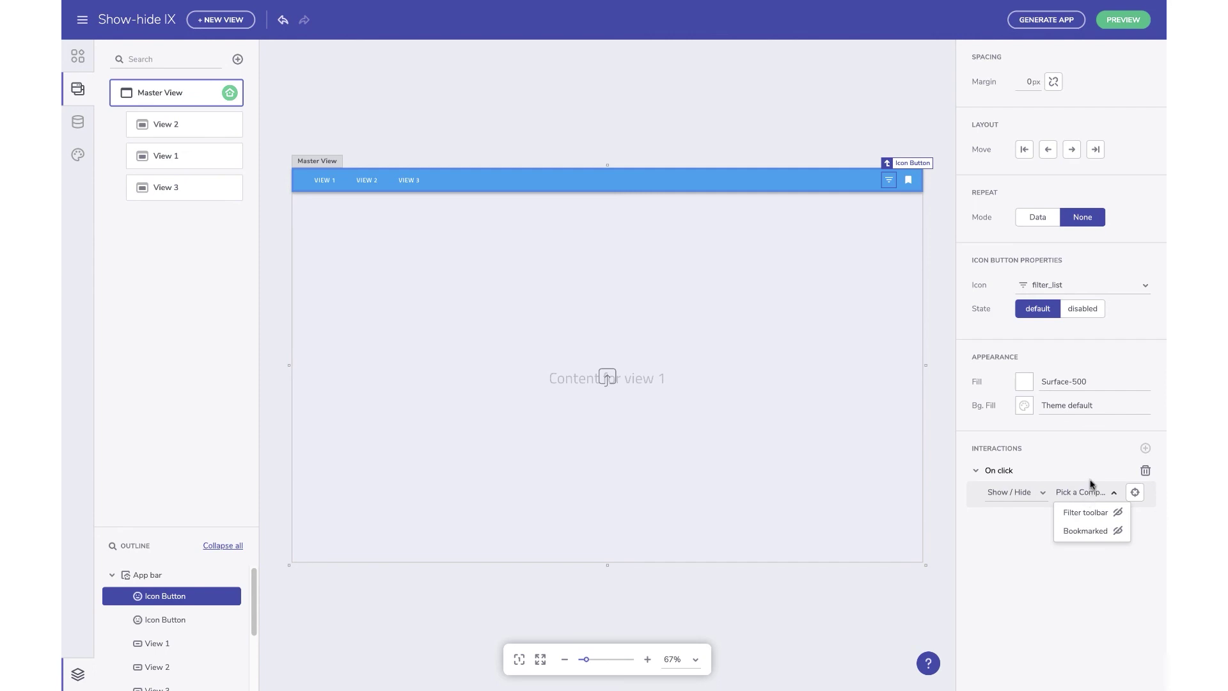
{"action": "left_click", "coordinate": [1137, 493]}
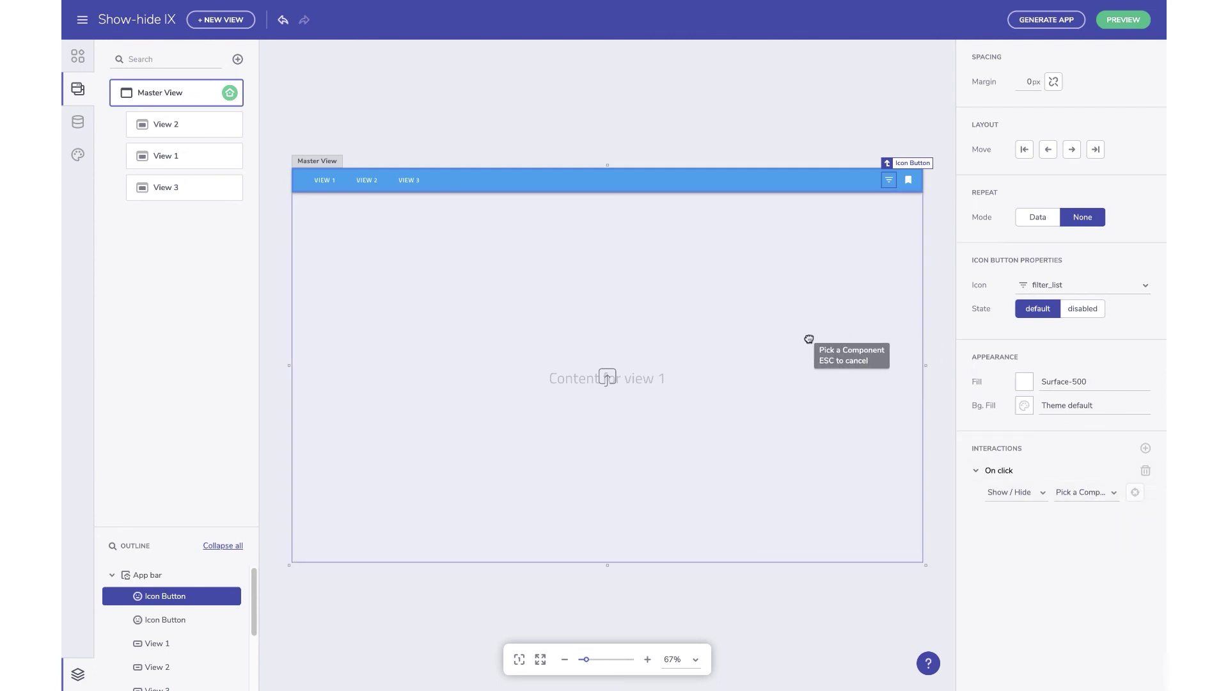
{"action": "key", "text": "Escape"}
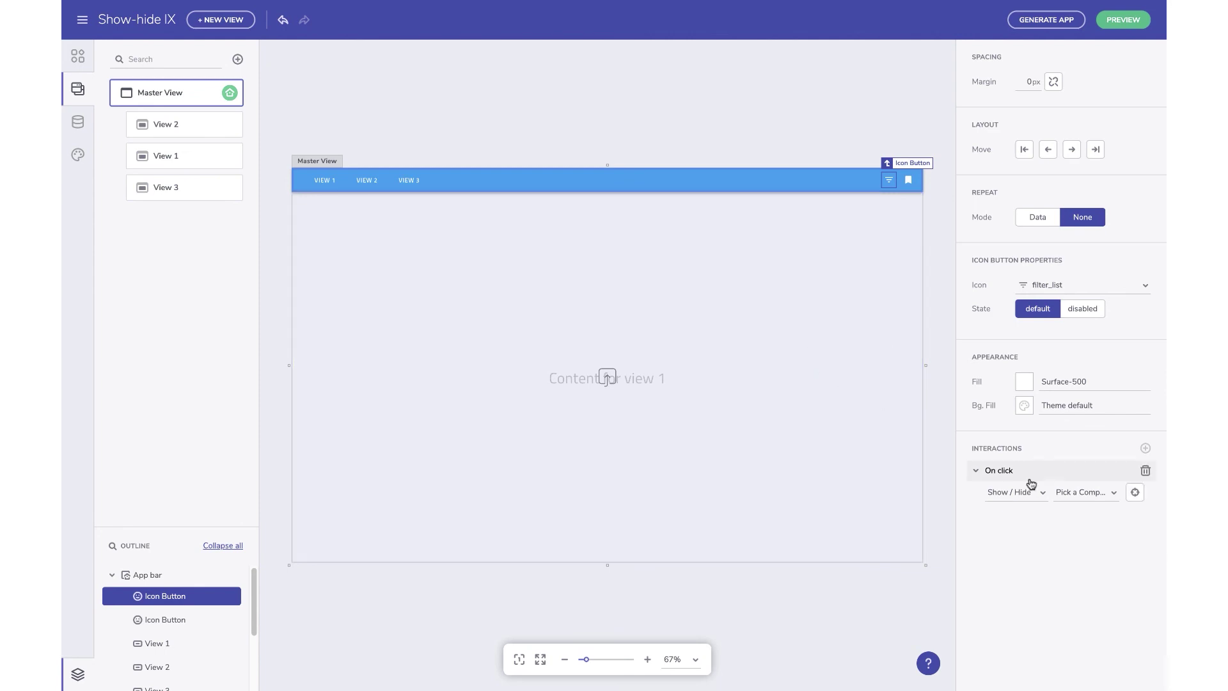
{"action": "left_click", "coordinate": [1080, 494]}
{"action": "left_click", "coordinate": [1080, 515]}
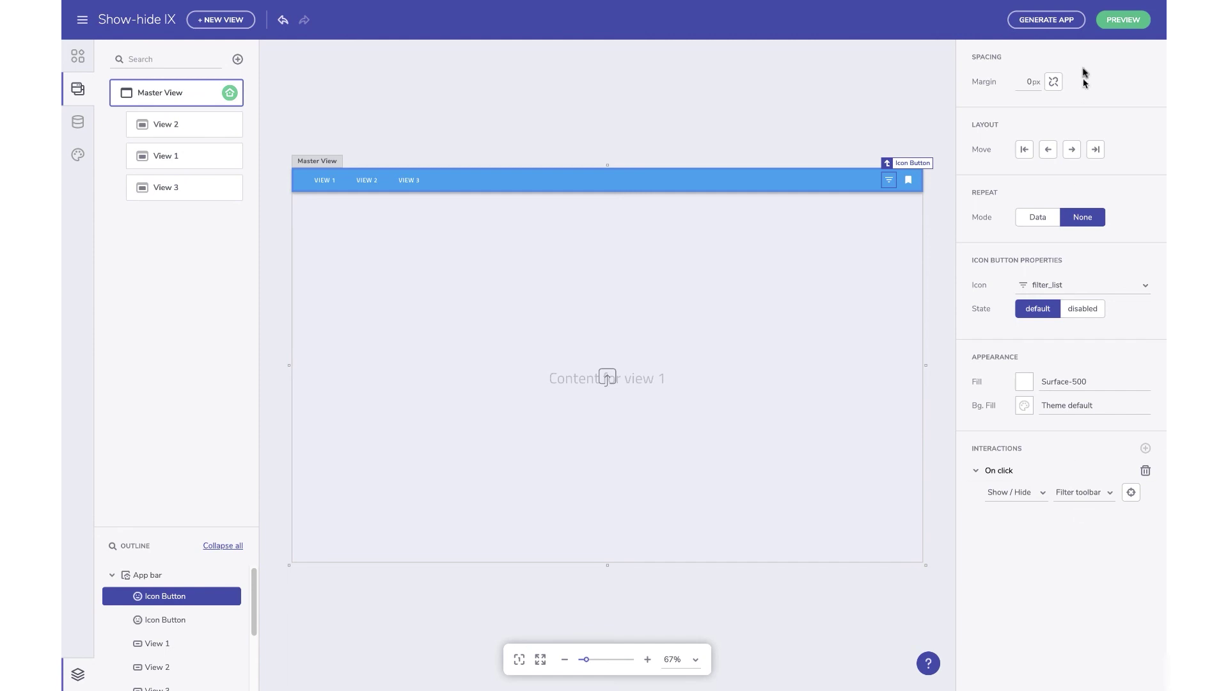
{"action": "left_click", "coordinate": [1121, 23]}
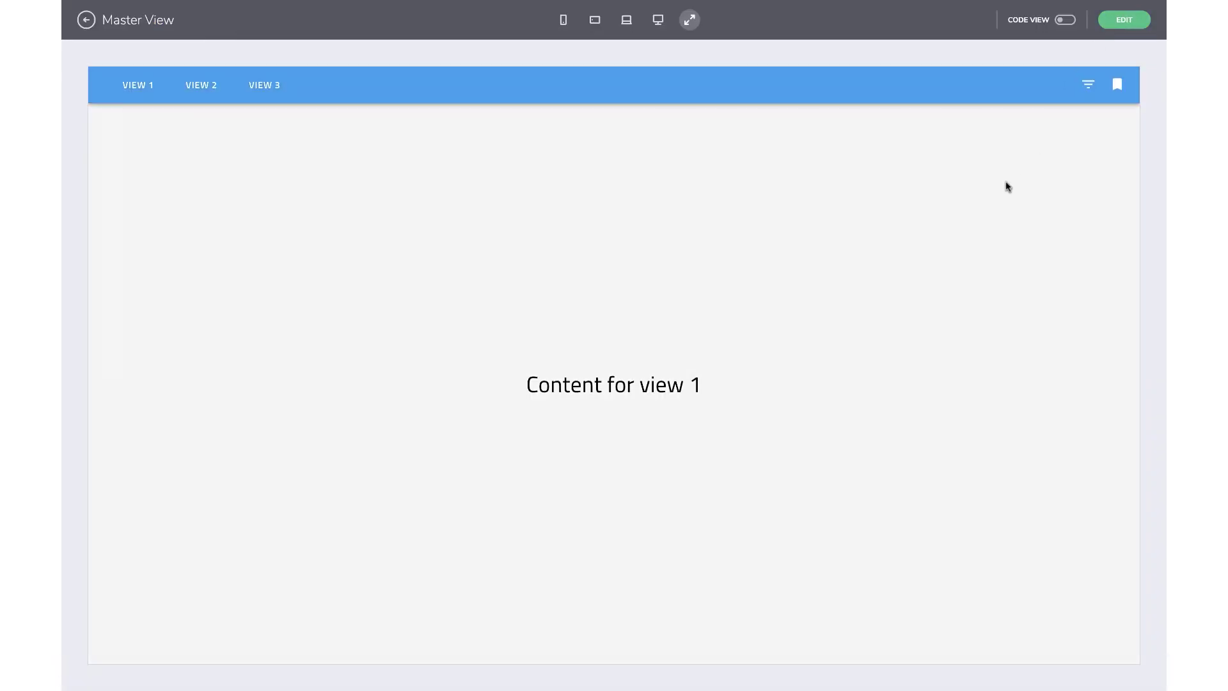
Use the app bar's filter icon to show, hide, and show the filter toolbar again.
{"action": "left_click", "coordinate": [1088, 85]}
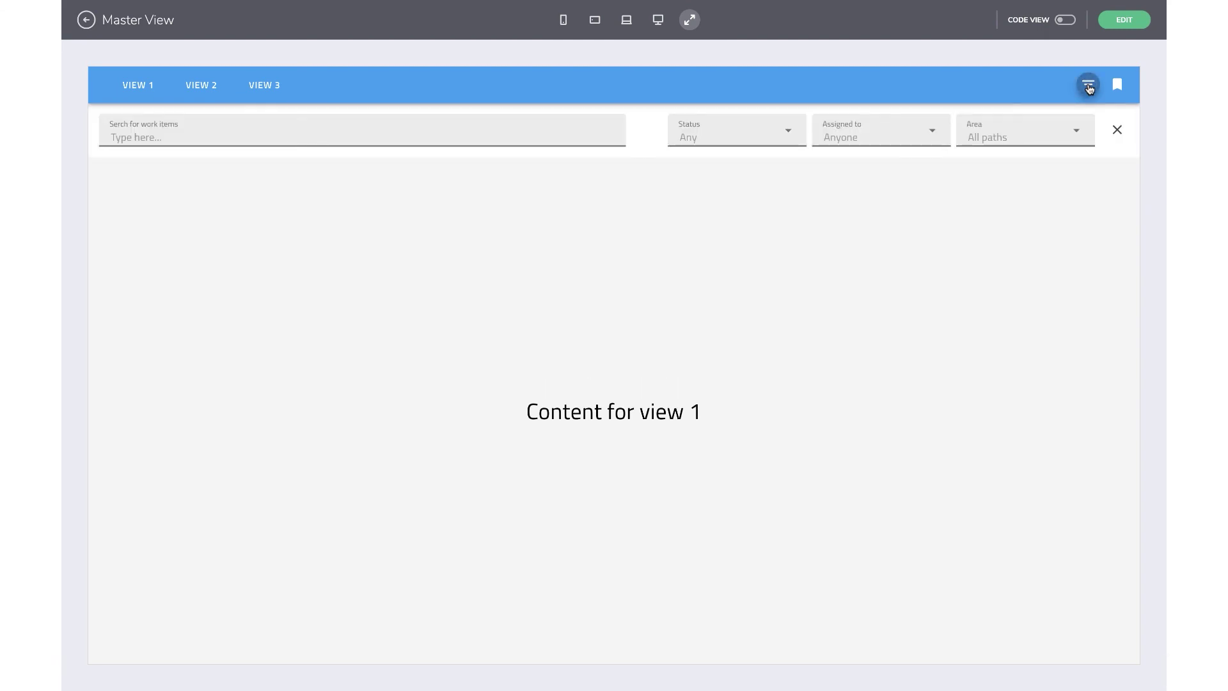
{"action": "left_click", "coordinate": [1088, 85]}
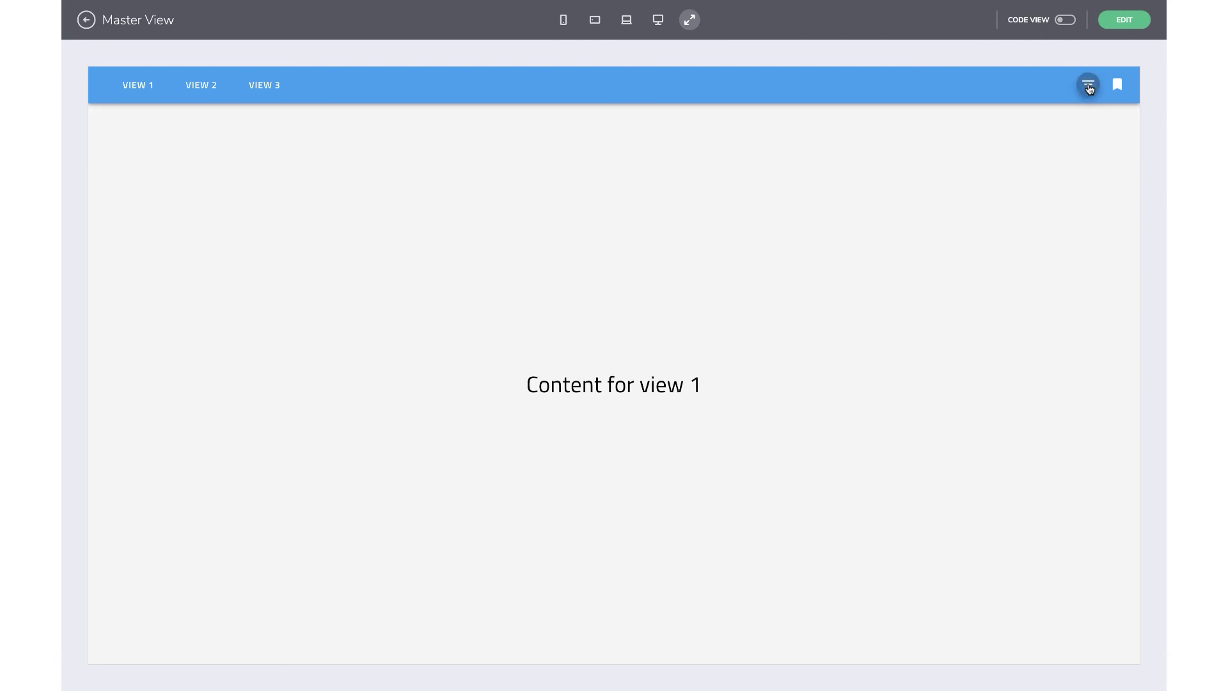
{"action": "left_click", "coordinate": [1088, 84]}
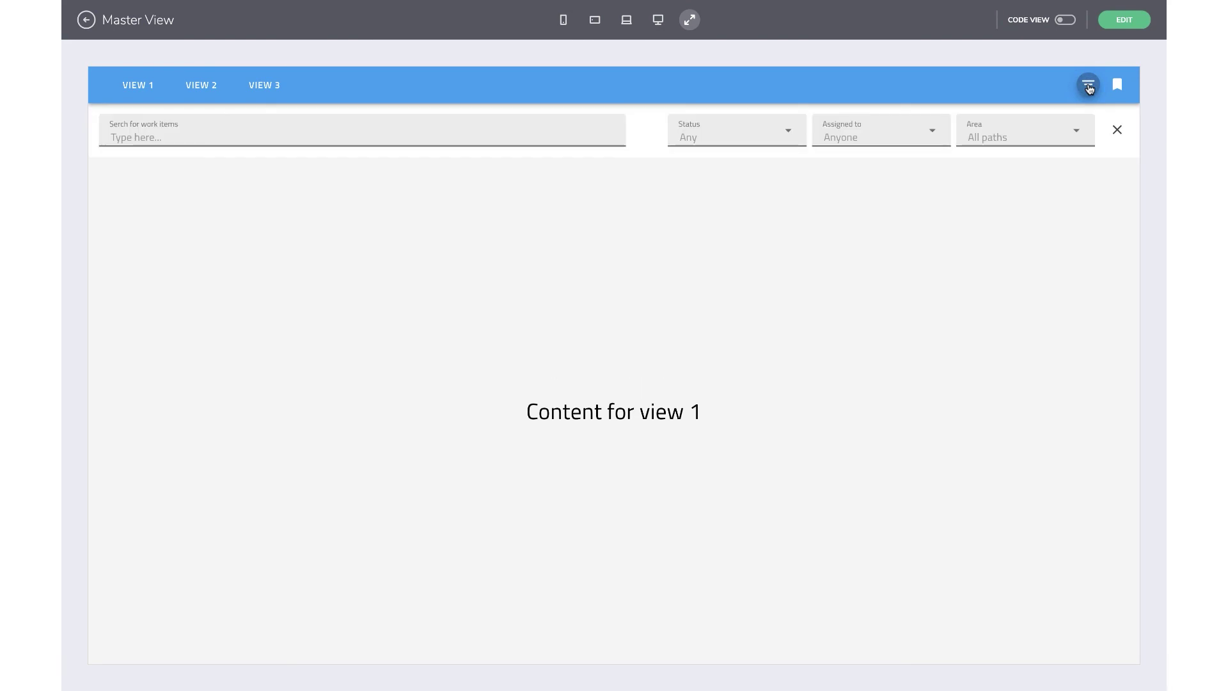